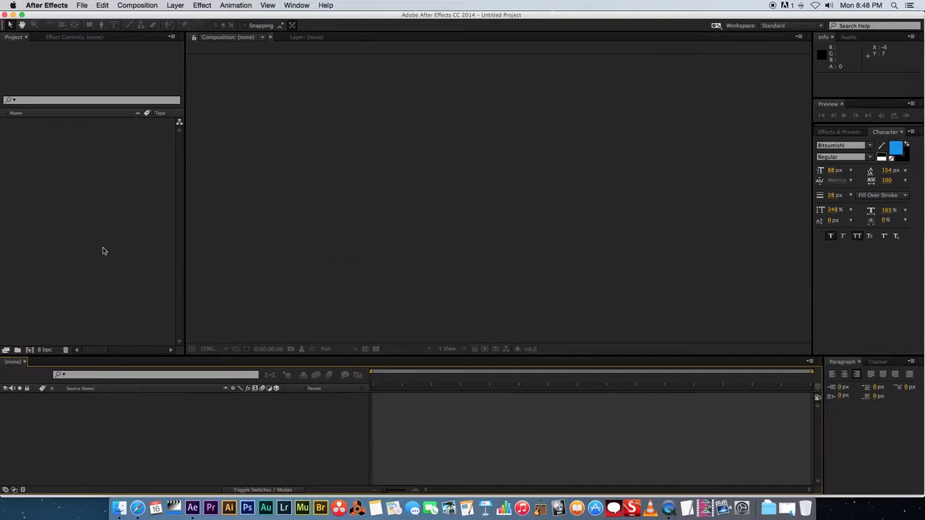
Create a composition named Comp 1 with the HDTV 1080 25 preset and a duration of 0:00:20:00
right_click(80, 205)
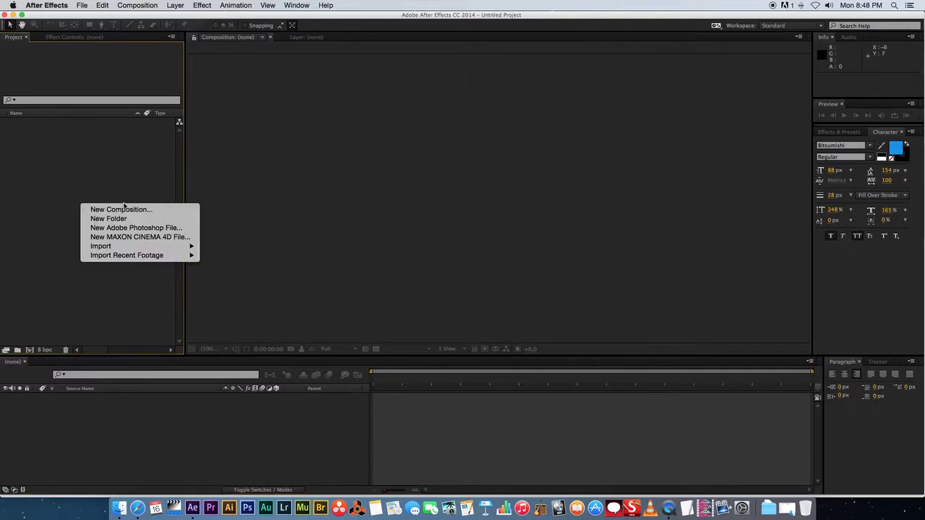
left_click(109, 176)
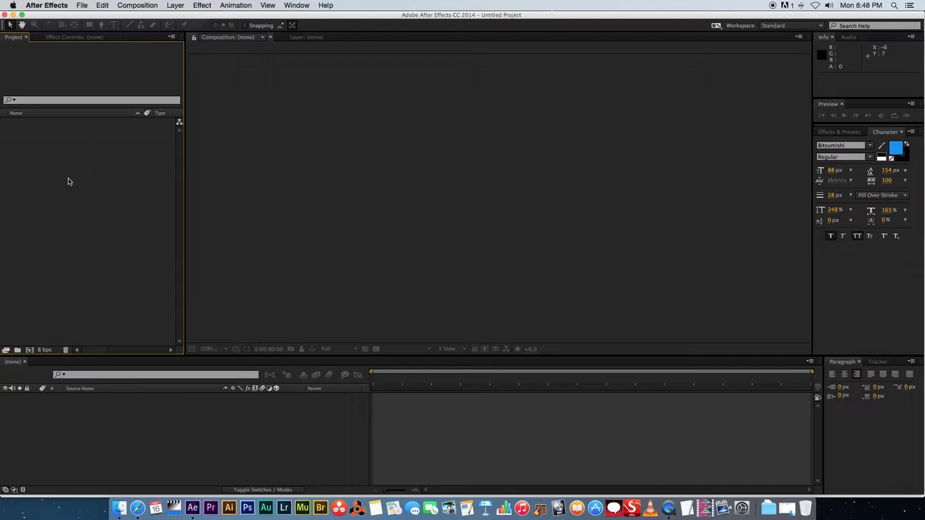
right_click(72, 179)
left_click(114, 185)
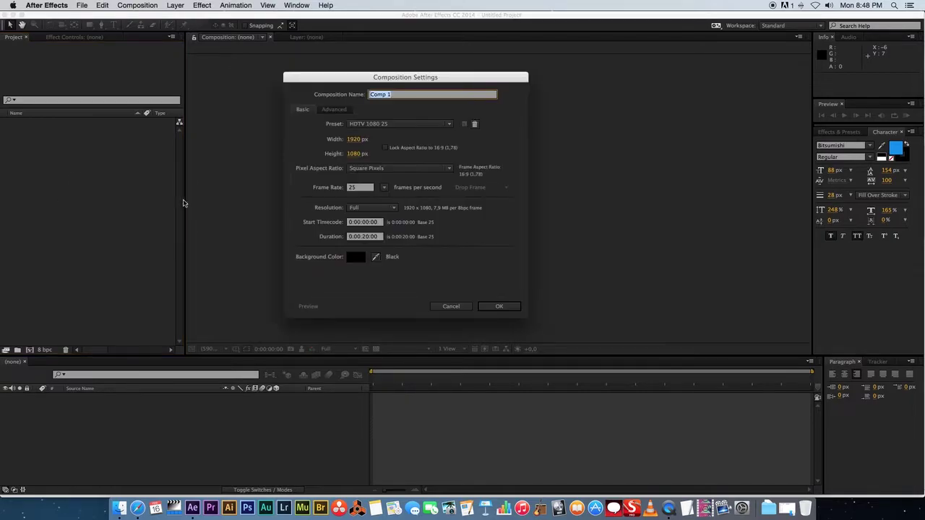
left_click(390, 94)
left_click(366, 238)
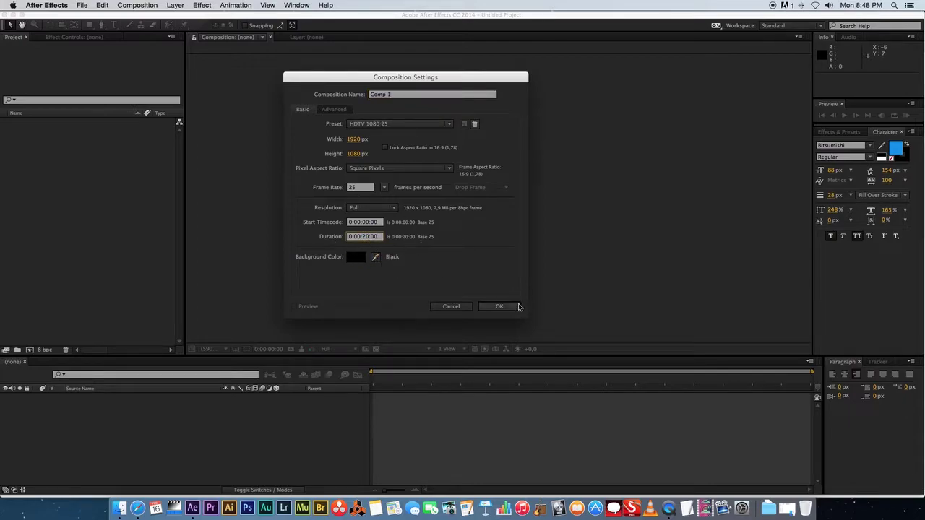
left_click(500, 307)
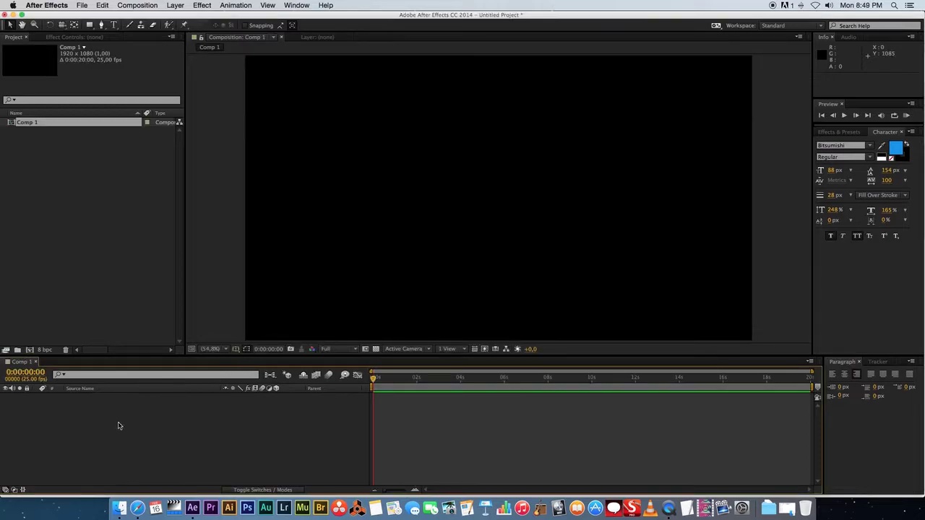
Import Eyes.mp4 from the 3.1 project files folder and add it as a layer in Comp 1
left_click(119, 507)
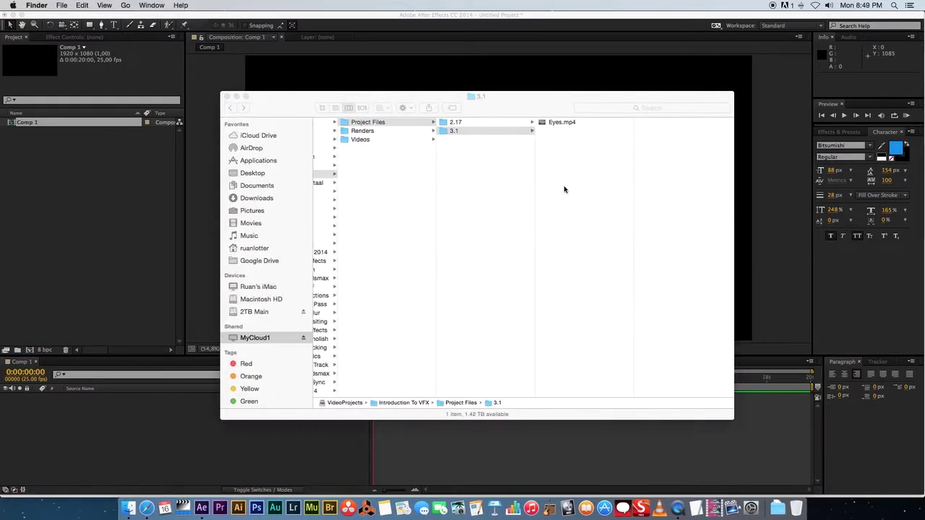
left_click_drag(575, 127, 78, 192)
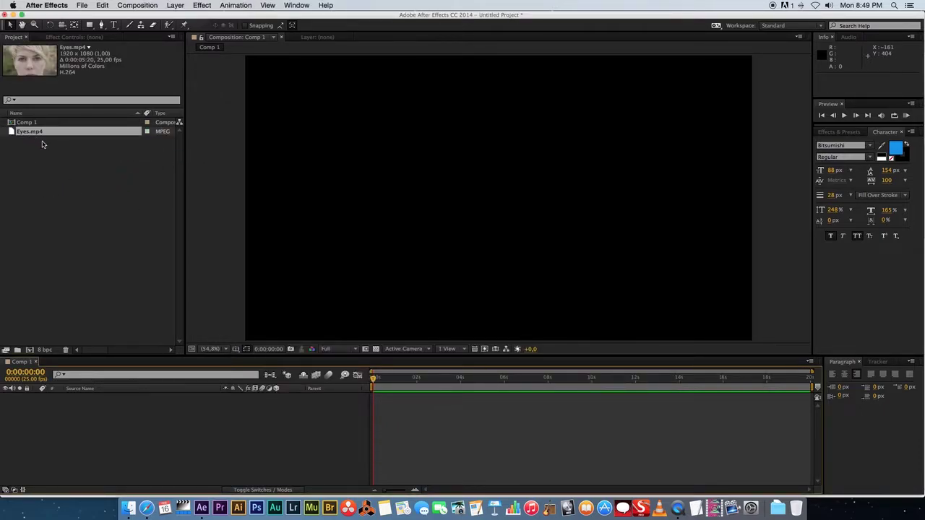
left_click_drag(39, 134, 88, 242)
left_click_drag(115, 302, 98, 433)
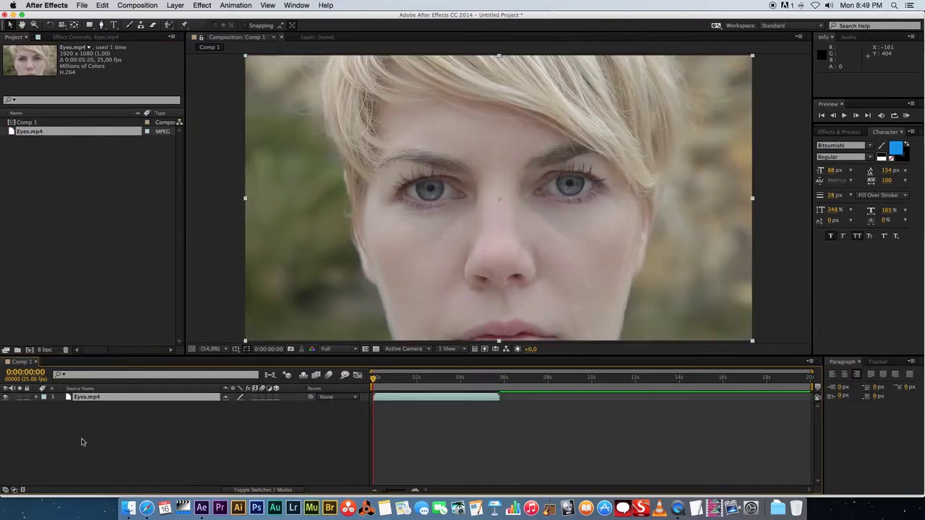
Scrub through the Eyes.mp4 footage and park the current time at 0:00:02:24
left_click(384, 379)
left_click_drag(384, 378, 487, 376)
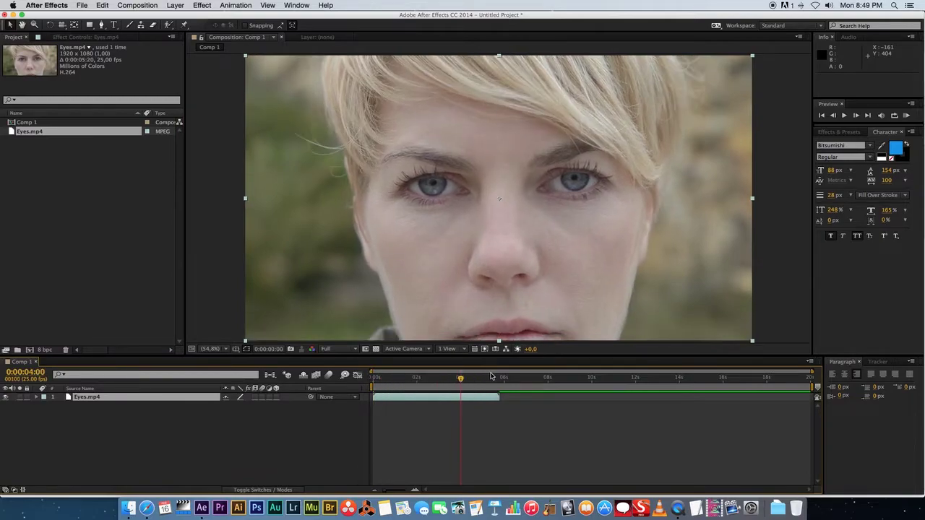
left_click(437, 377)
left_click(134, 424)
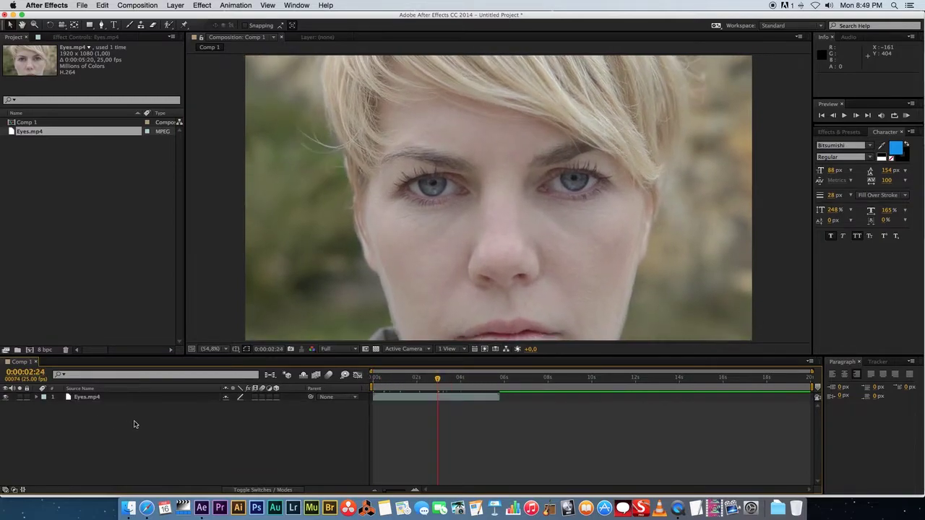
Rename the Eyes.mp4 layer as EyesFootage
left_click(86, 399)
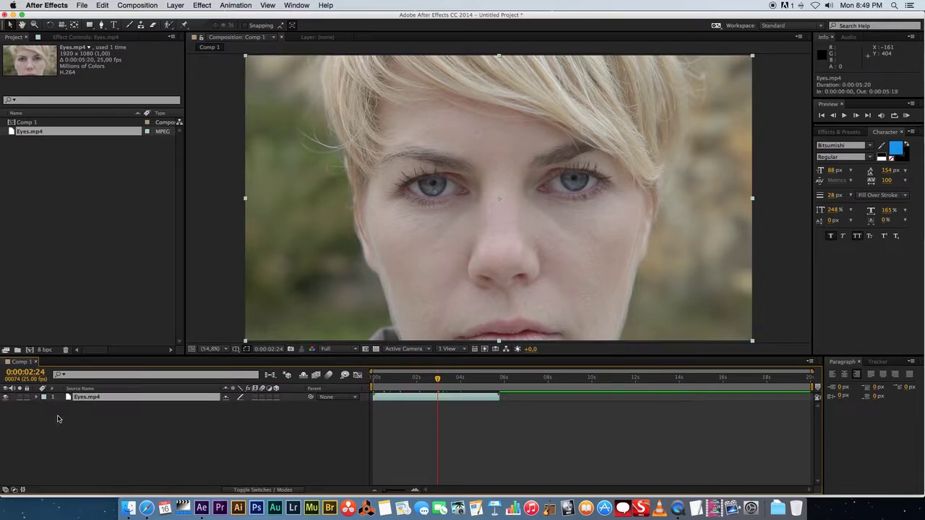
left_click(87, 424)
left_click(83, 399)
key("Return")
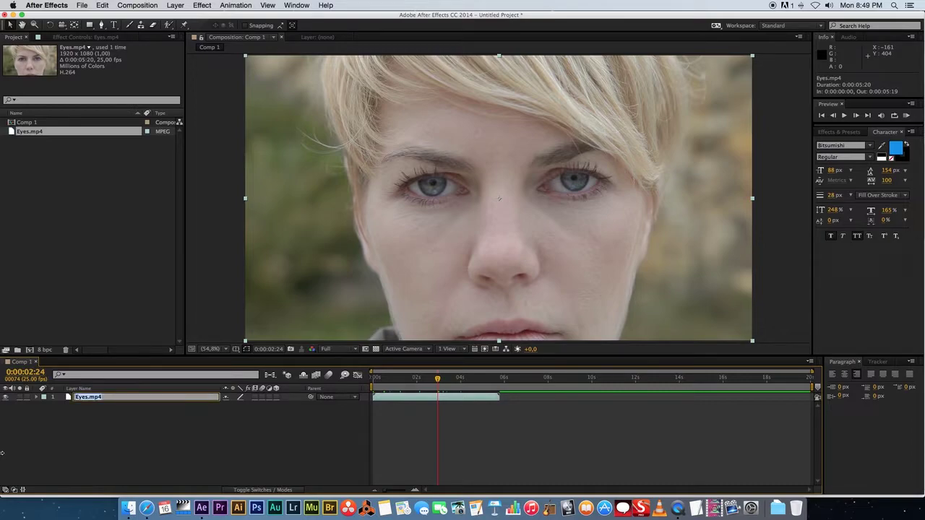
type("Ey")
key("Return")
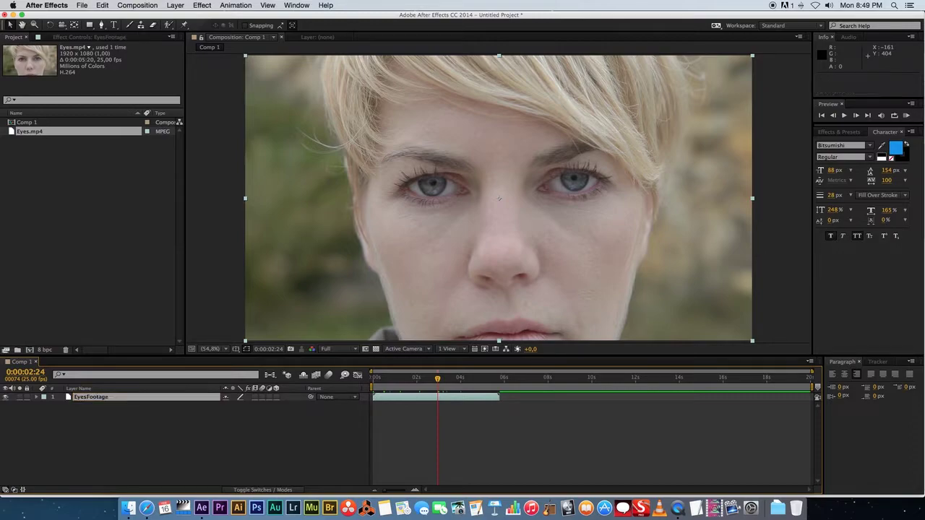
left_click(110, 430)
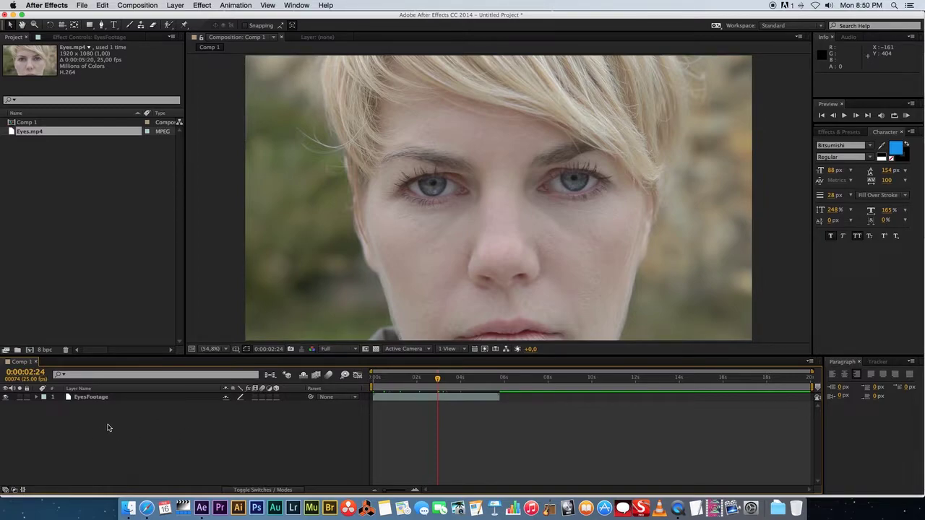
left_click(178, 8)
mouse_move(189, 18)
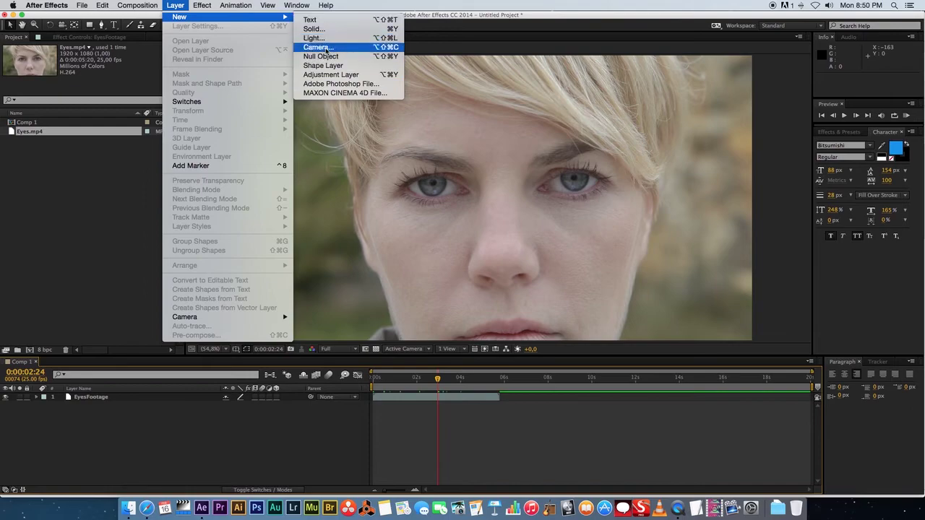
left_click(131, 448)
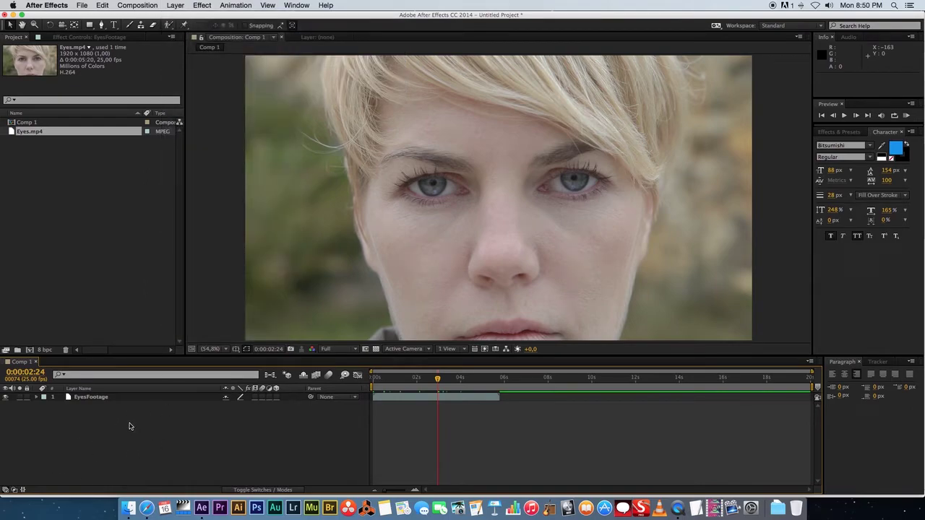
Create a new text layer in Comp 1 that reads EYES
right_click(131, 426)
mouse_move(239, 398)
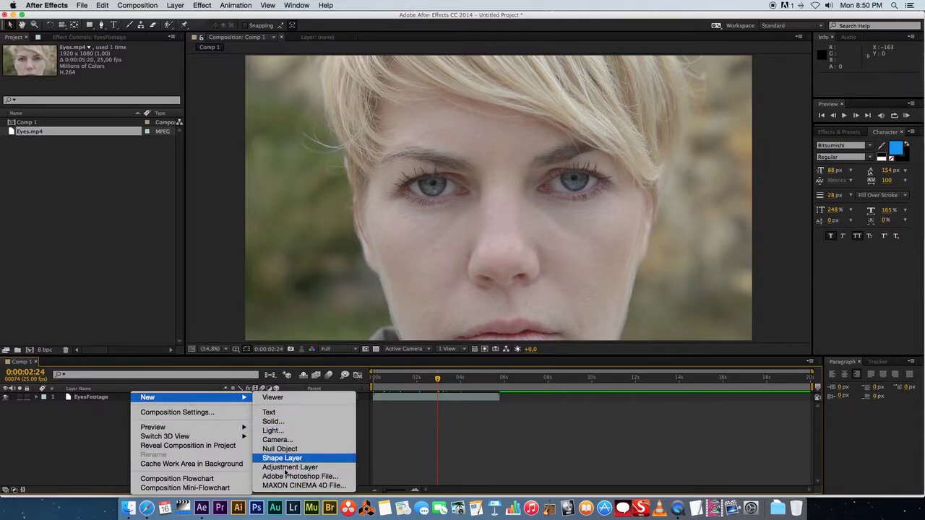
left_click(284, 416)
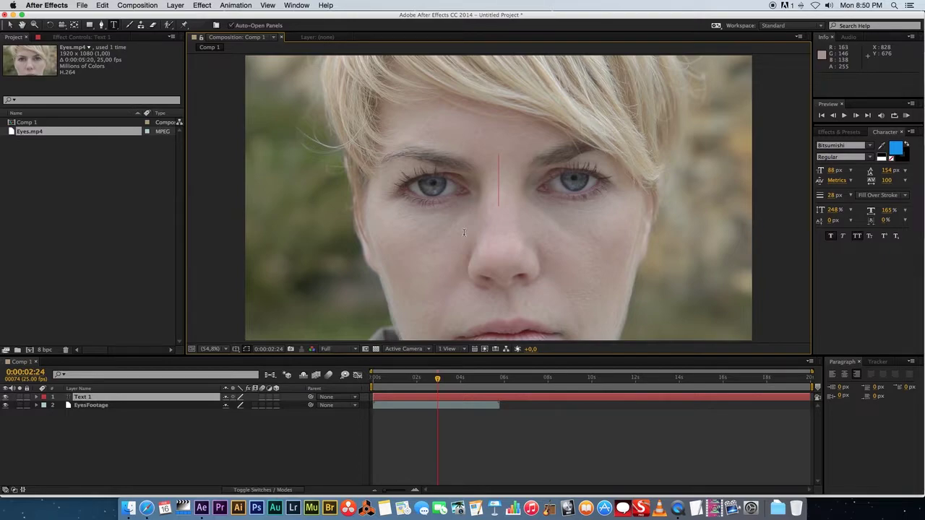
type("EYES")
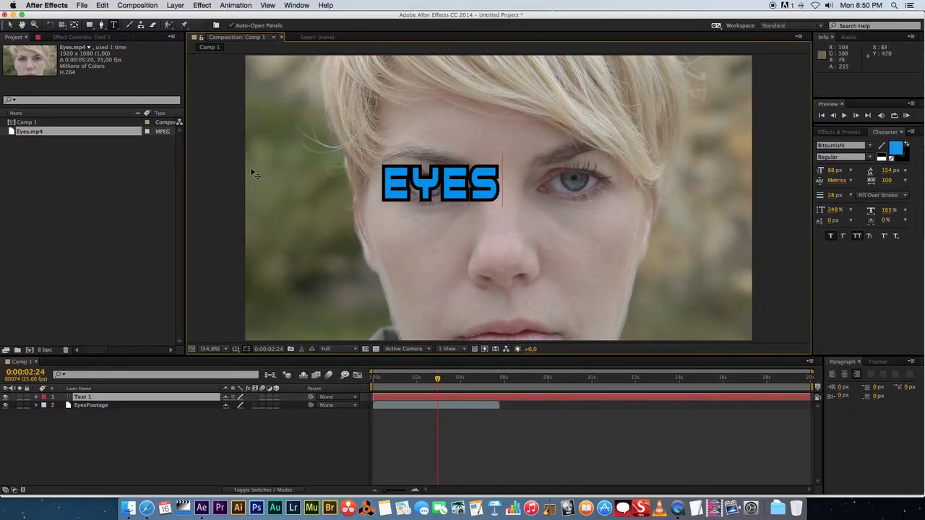
left_click(116, 444)
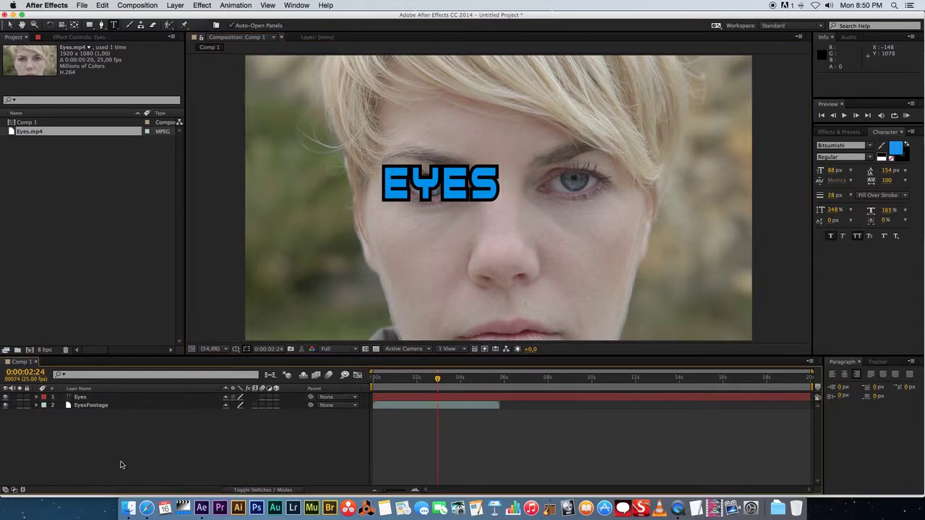
Rename the EYES text layer as Text
left_click(81, 399)
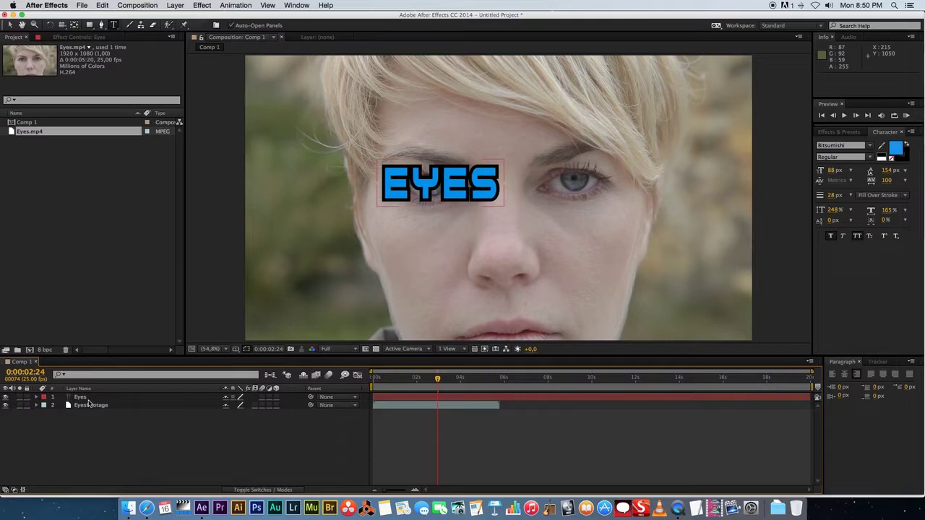
left_click(81, 399)
key("Return")
type("Tex")
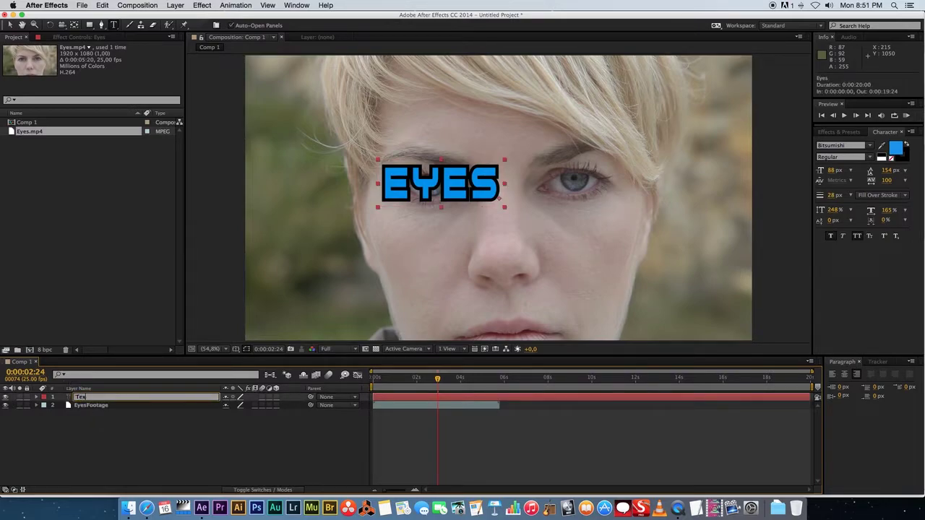
key("Return")
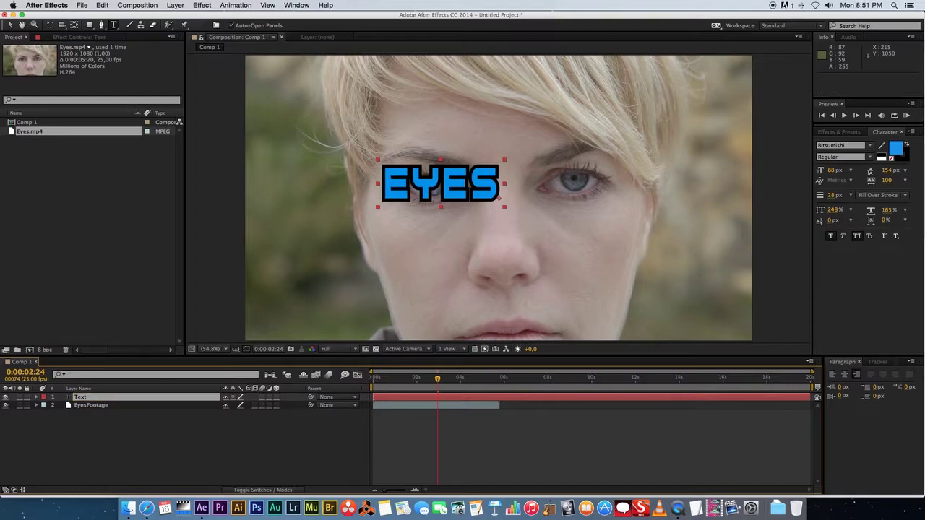
Move the EyesFootage layer above the Text layer, and return the Text layer to the top of the stack
left_click(98, 410)
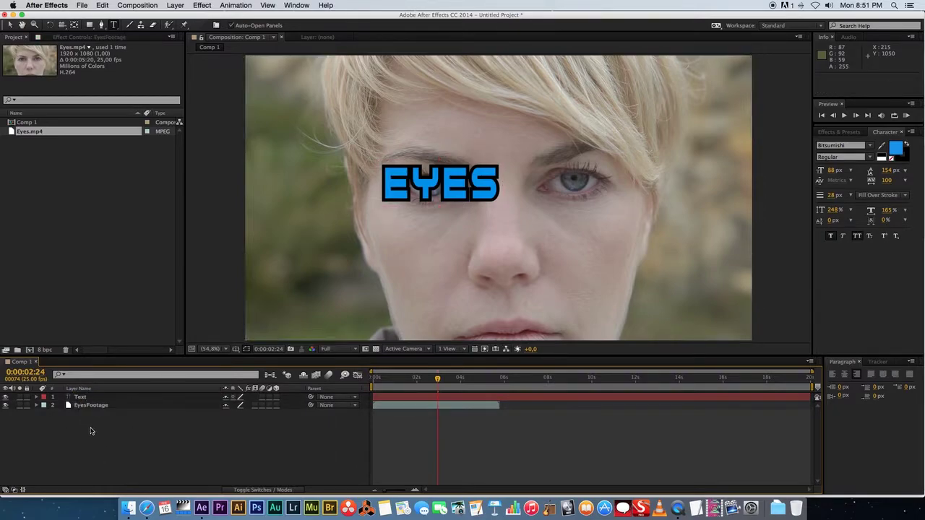
left_click_drag(82, 407, 84, 396)
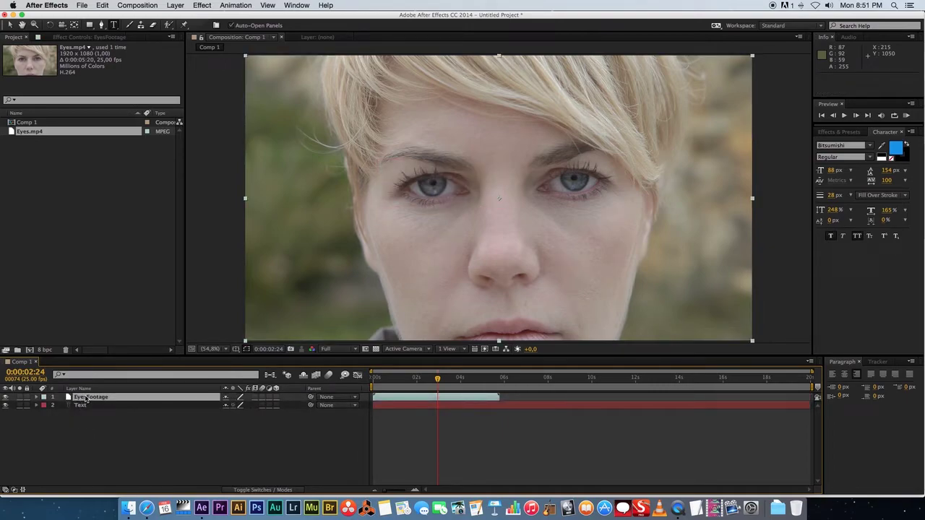
left_click(86, 440)
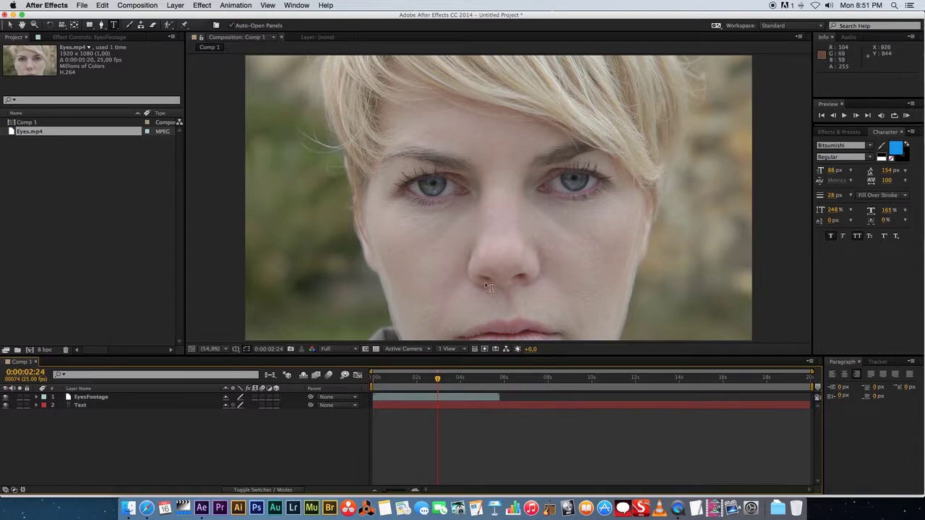
left_click(80, 404)
left_click_drag(79, 408, 81, 394)
left_click(121, 429)
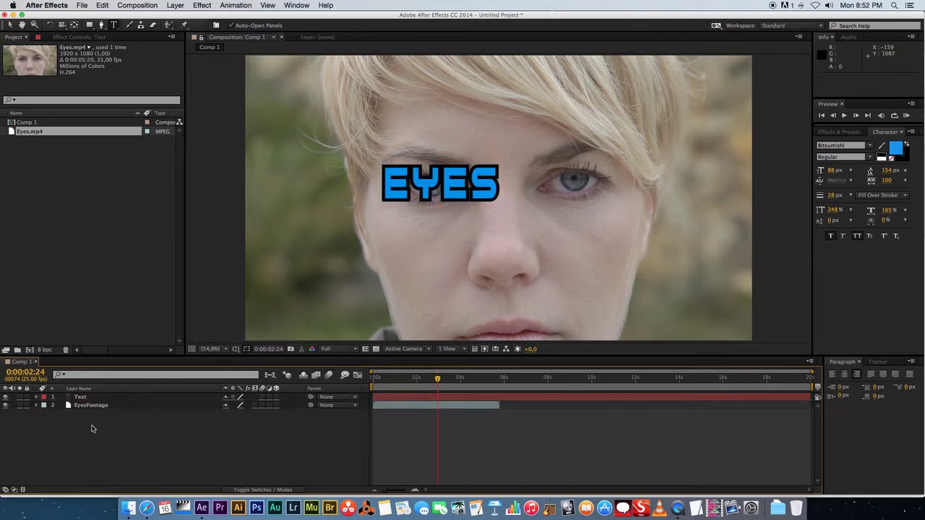
left_click(101, 398)
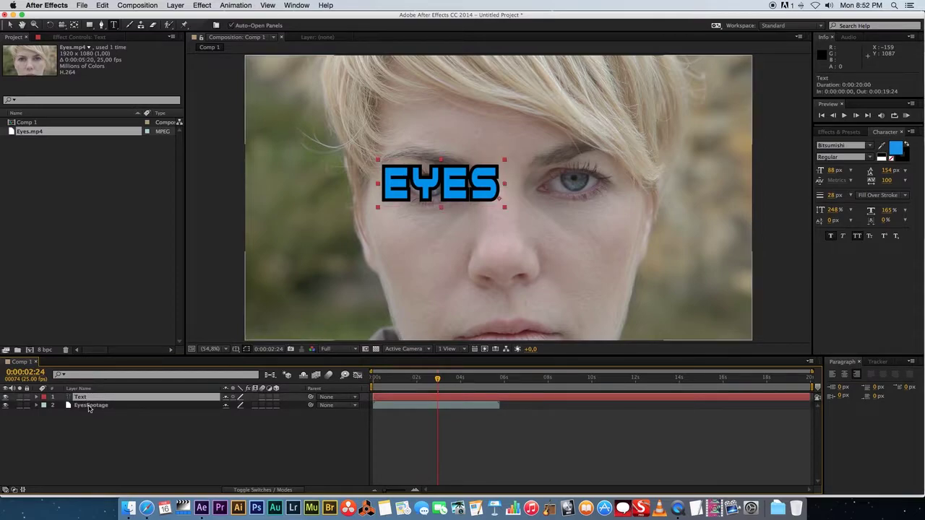
left_click(88, 405)
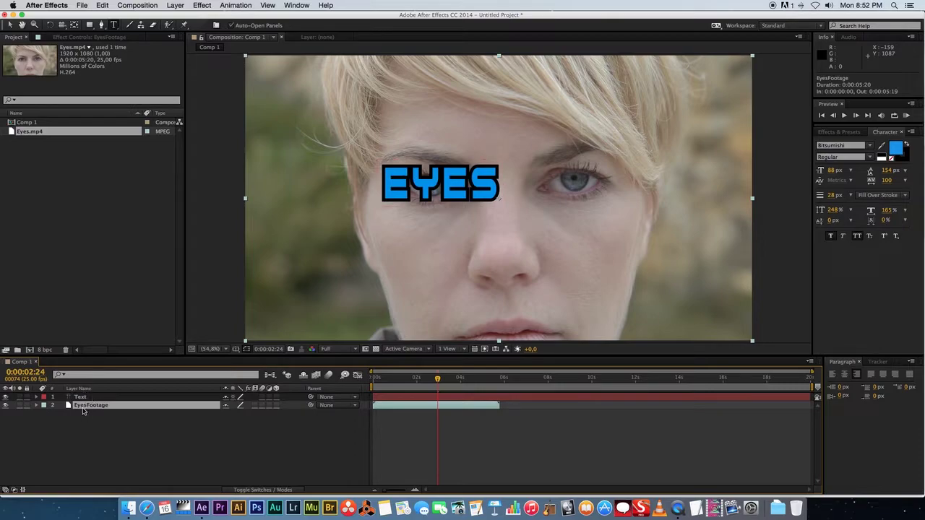
left_click(93, 419)
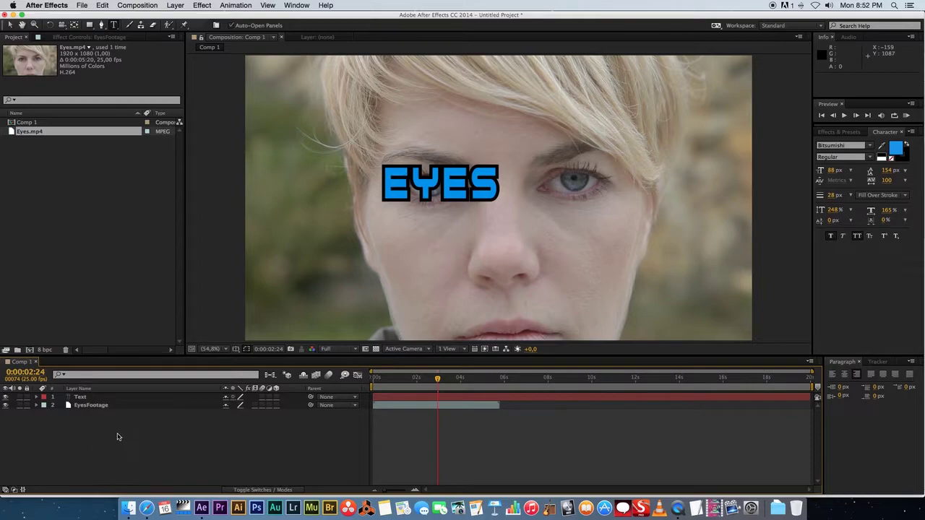
Create a new 1920 x 1080 px solid layer in pure red (FF0000) in Comp 1
right_click(102, 432)
mouse_move(164, 398)
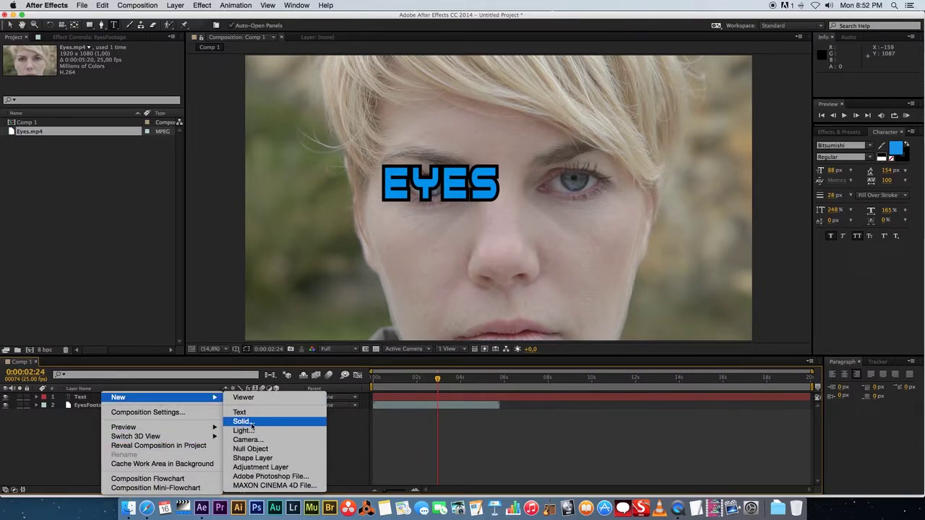
left_click(243, 422)
left_click_drag(426, 160, 215, 103)
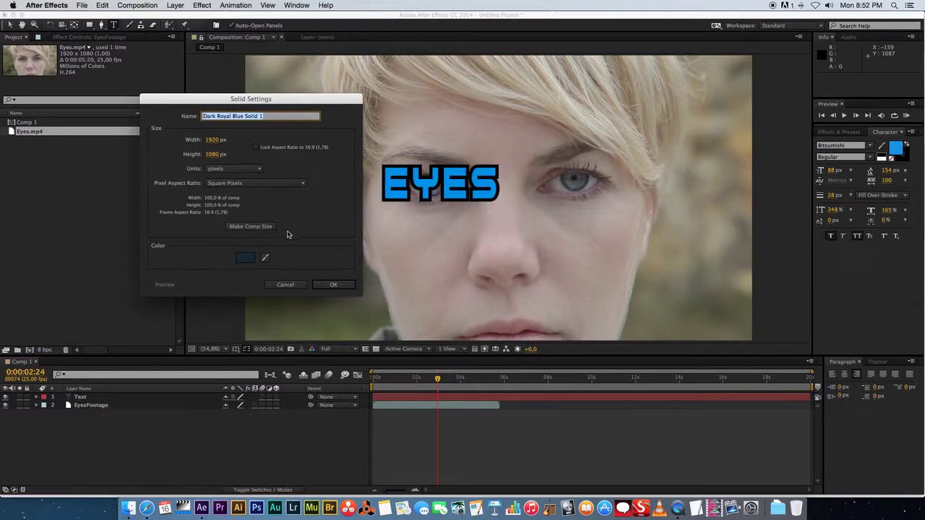
left_click(245, 260)
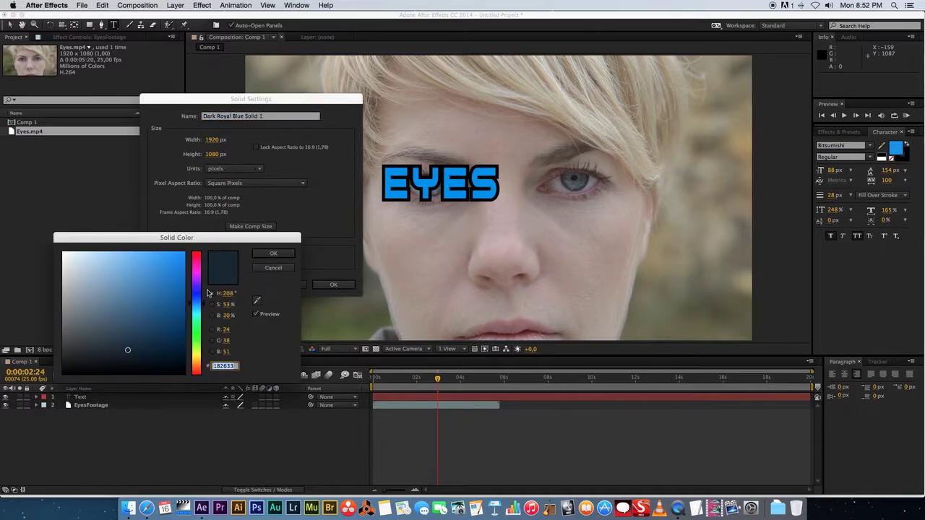
left_click_drag(197, 281, 195, 253)
left_click(184, 254)
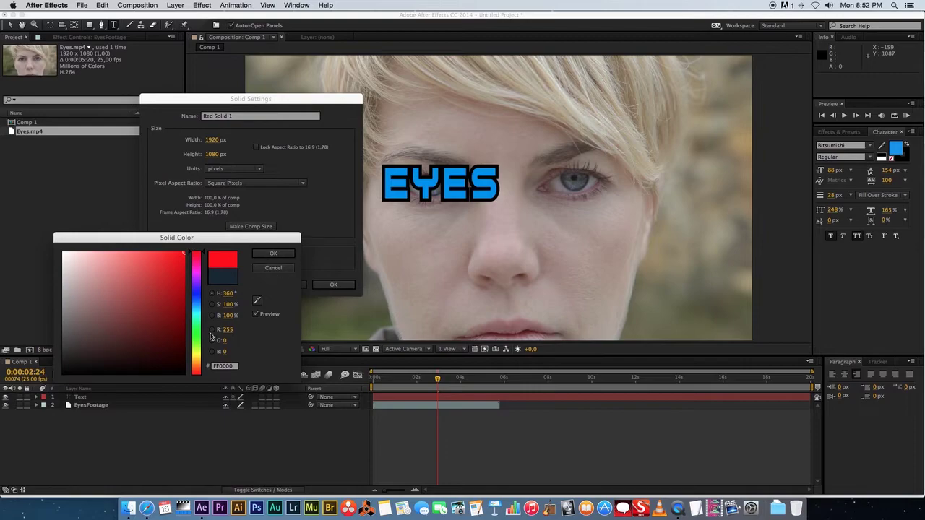
left_click(273, 254)
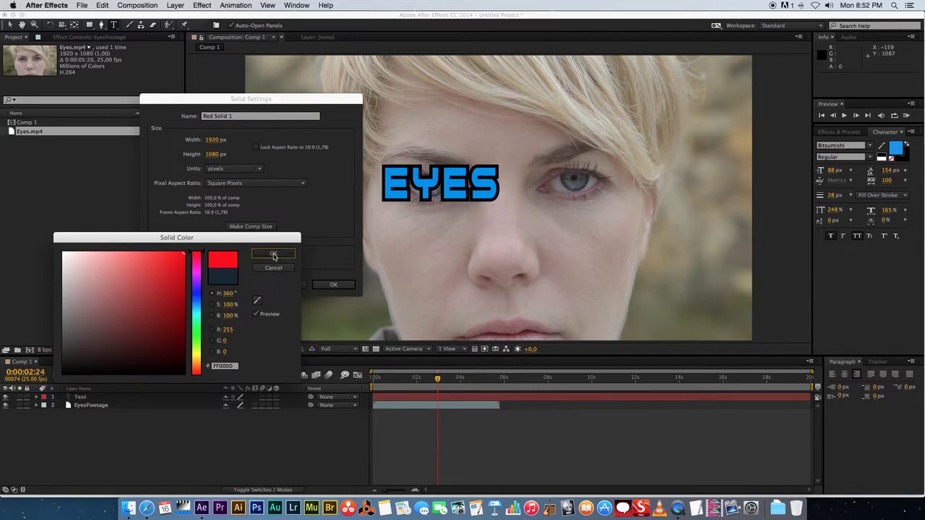
left_click(334, 285)
left_click(123, 419)
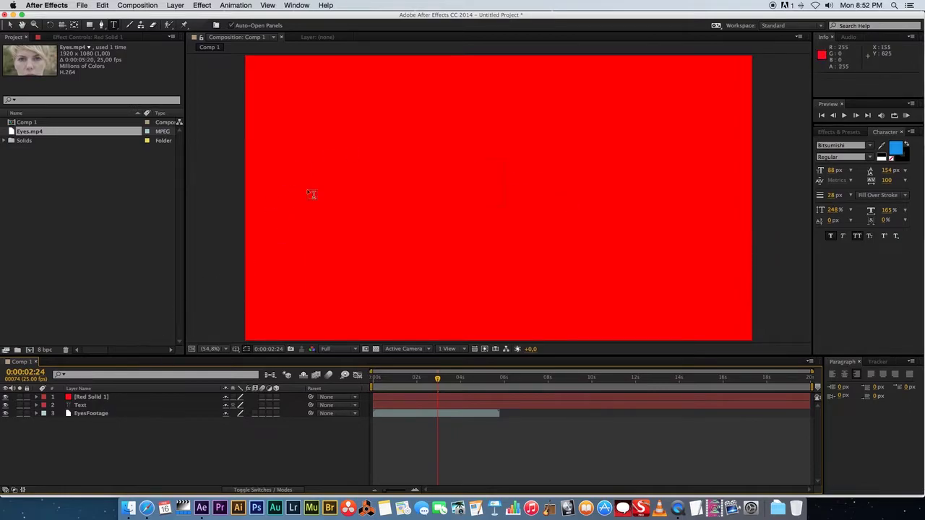
Rename the red solid layer as Red and move it diagonally down and right in the frame, uncovering part of the EYES text
left_click(97, 399)
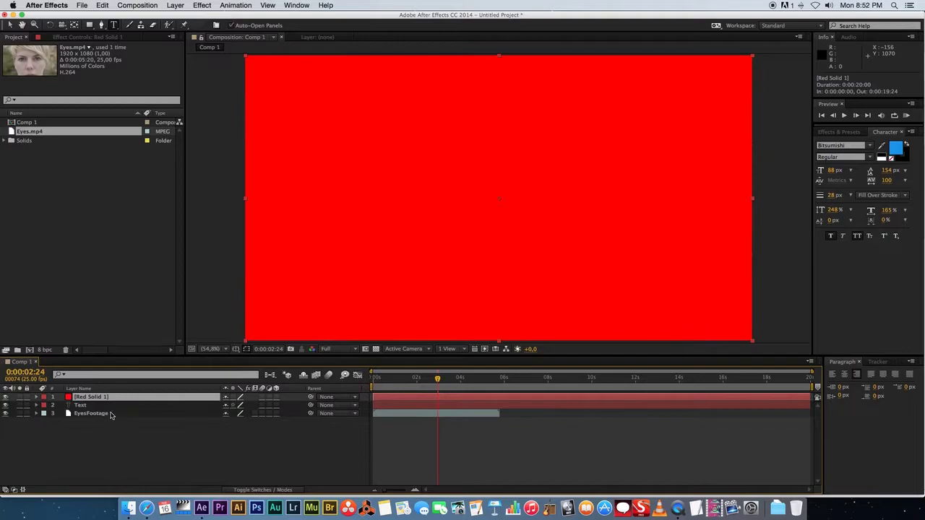
key("Return")
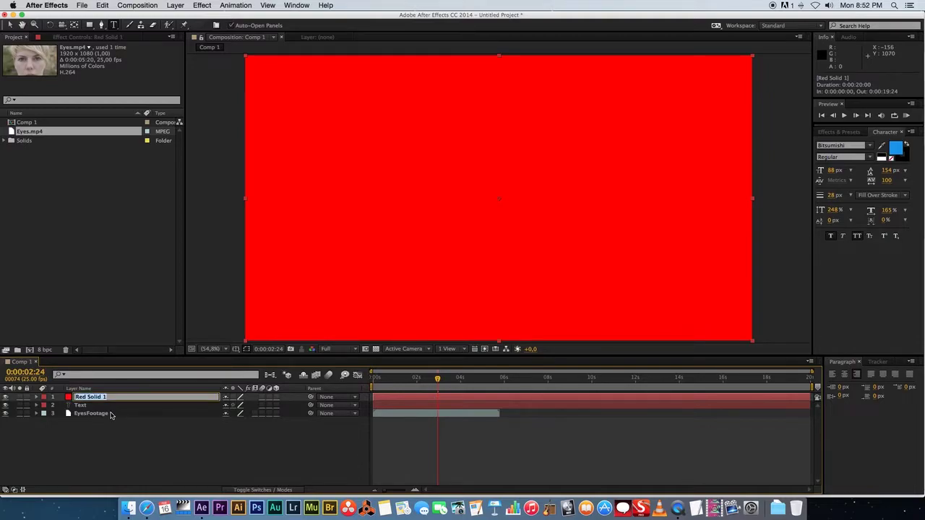
type("Red")
key("Return")
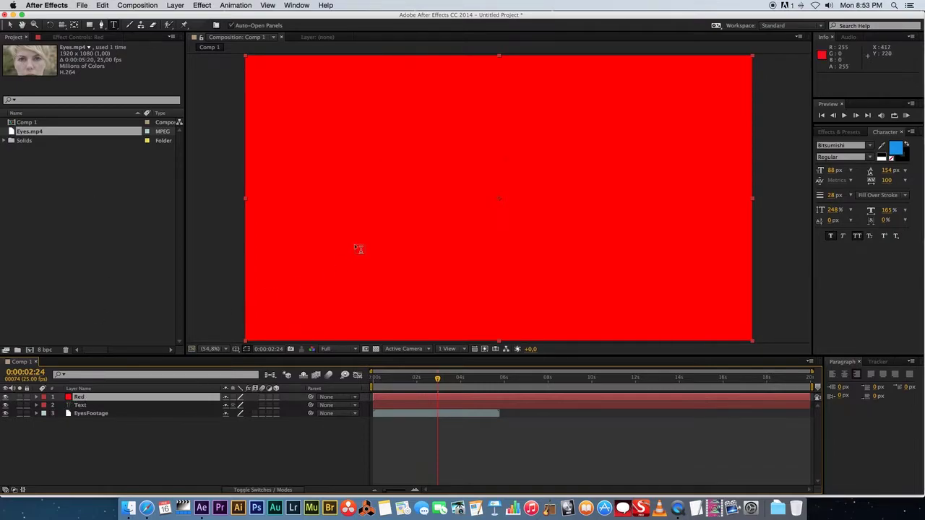
left_click(11, 26)
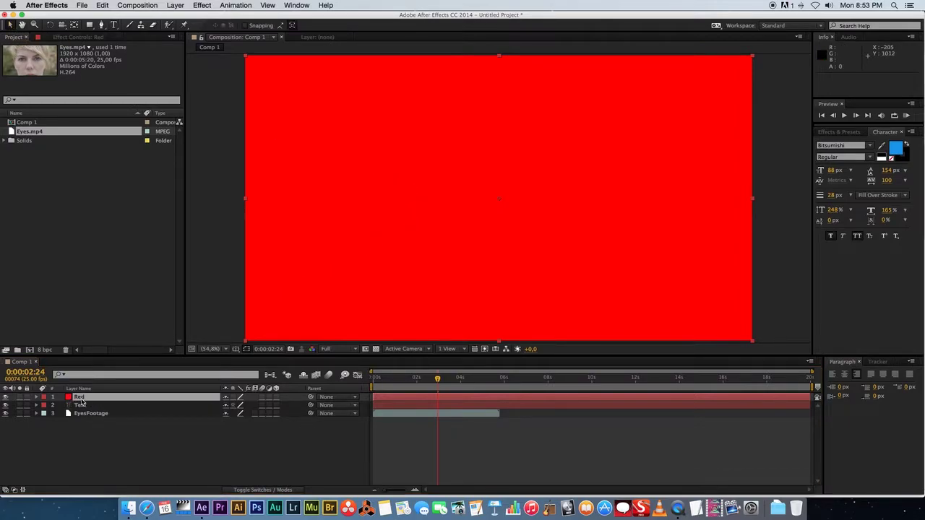
left_click_drag(383, 208, 589, 261)
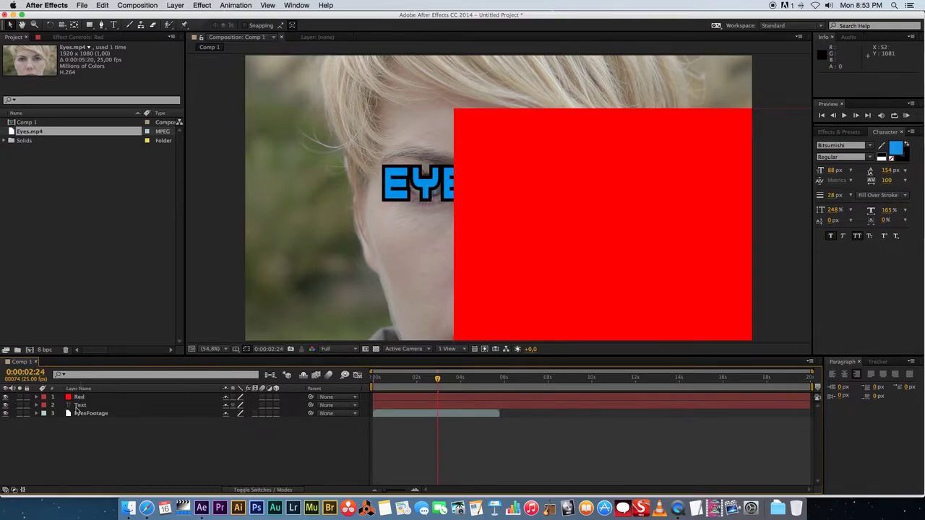
Select the Red, Text and EyesFootage layers one by one to examine their stacking order
key("ctrl+Up")
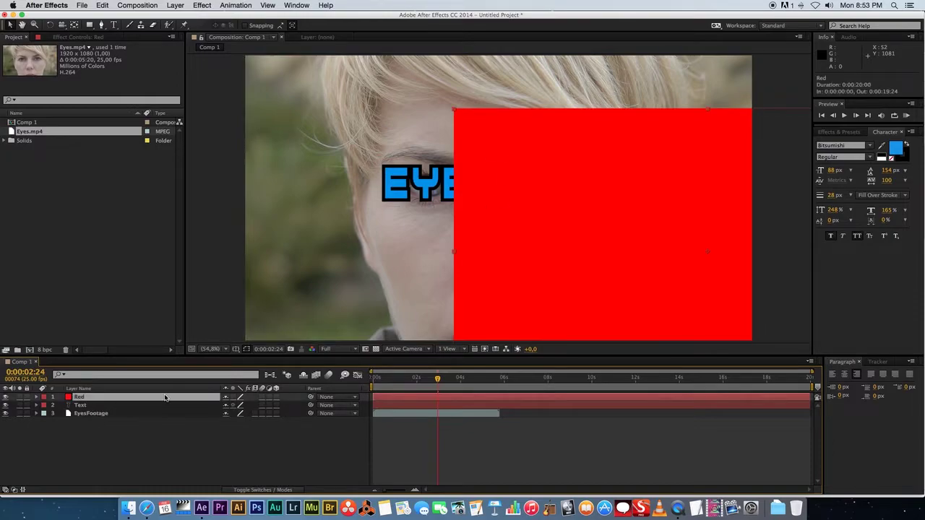
key("ctrl+Down")
key("ctrl+Down")
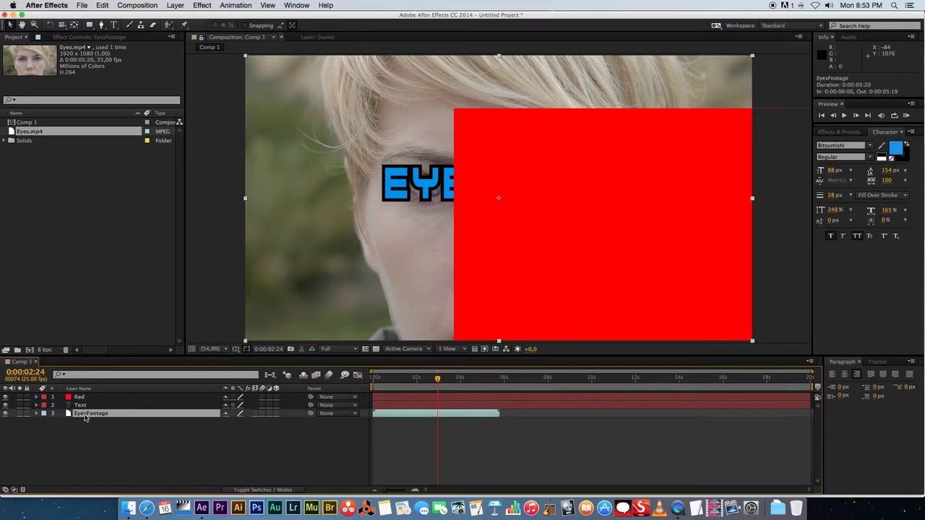
left_click_drag(85, 416, 89, 402)
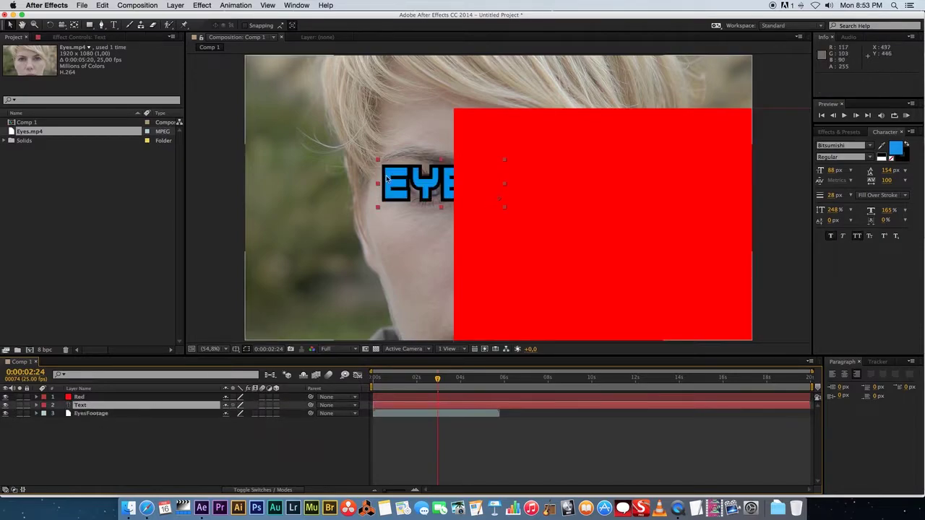
Delete the Red solid layer from Comp 1
left_click(102, 434)
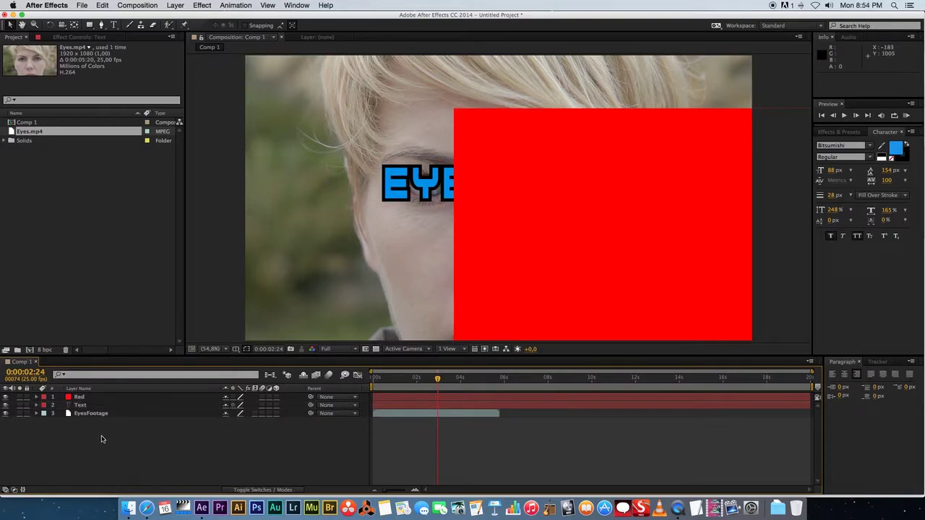
left_click(84, 399)
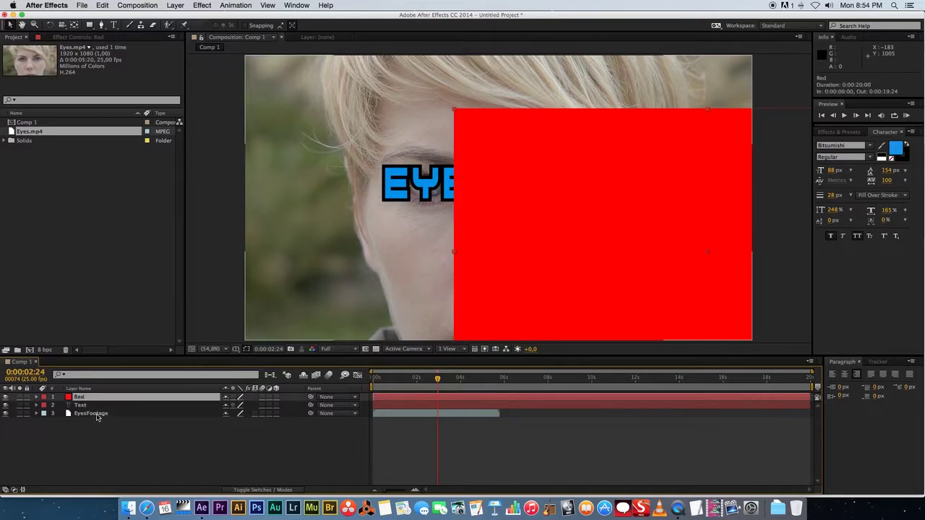
key("Delete")
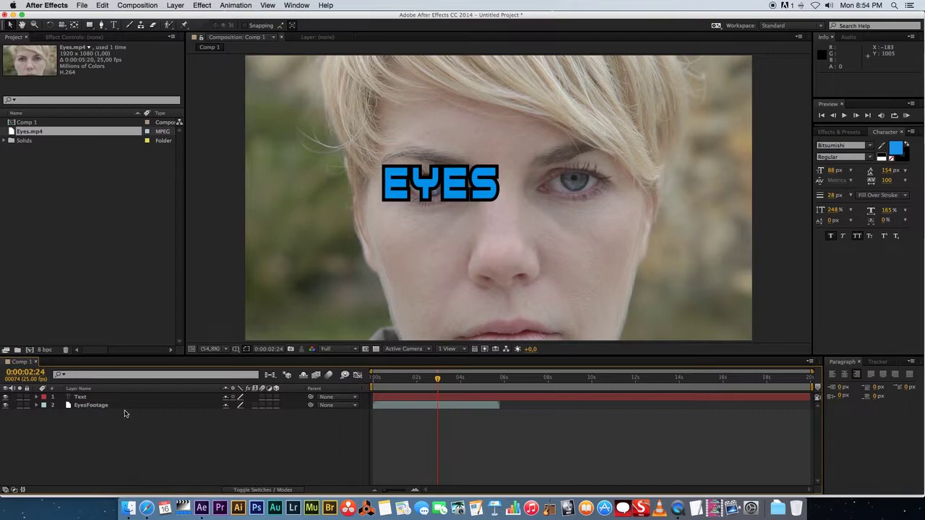
Duplicate the Text layer and move the copy below the original EYES text, to about 955, 770
left_click(81, 399)
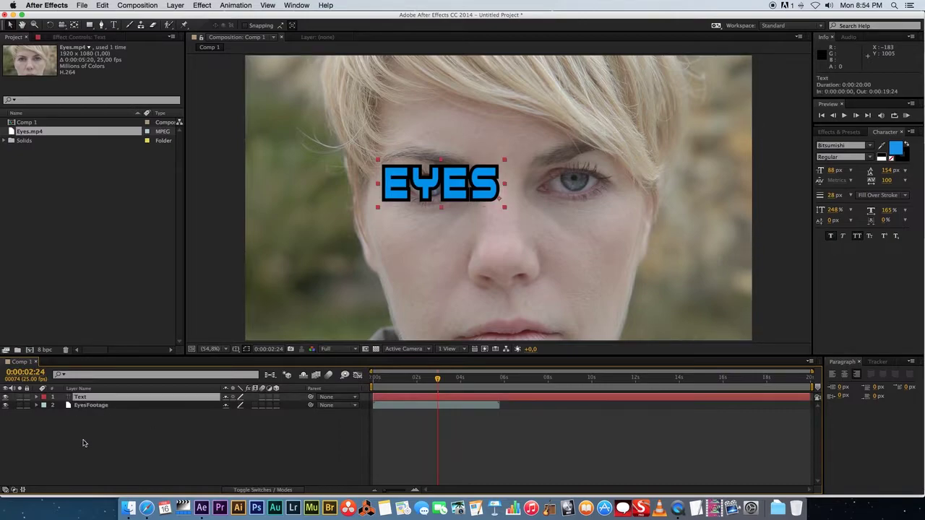
left_click(103, 5)
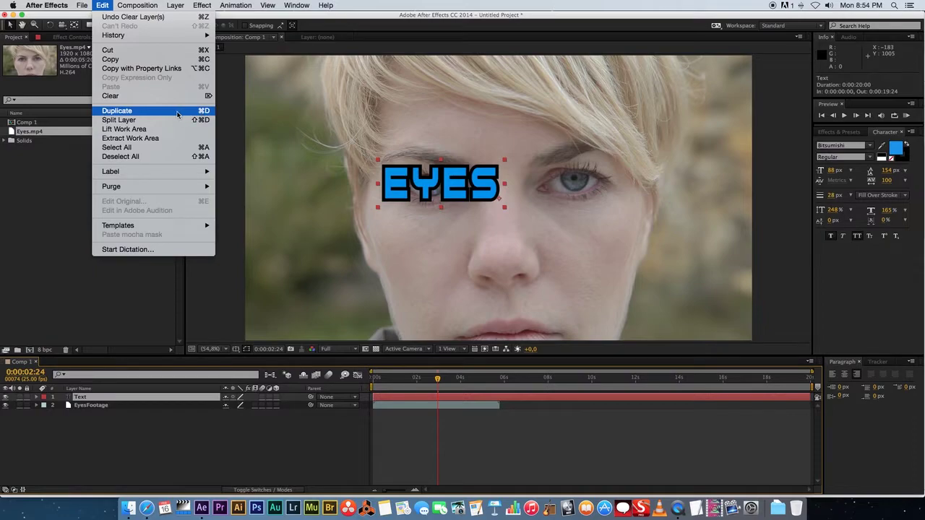
left_click(130, 111)
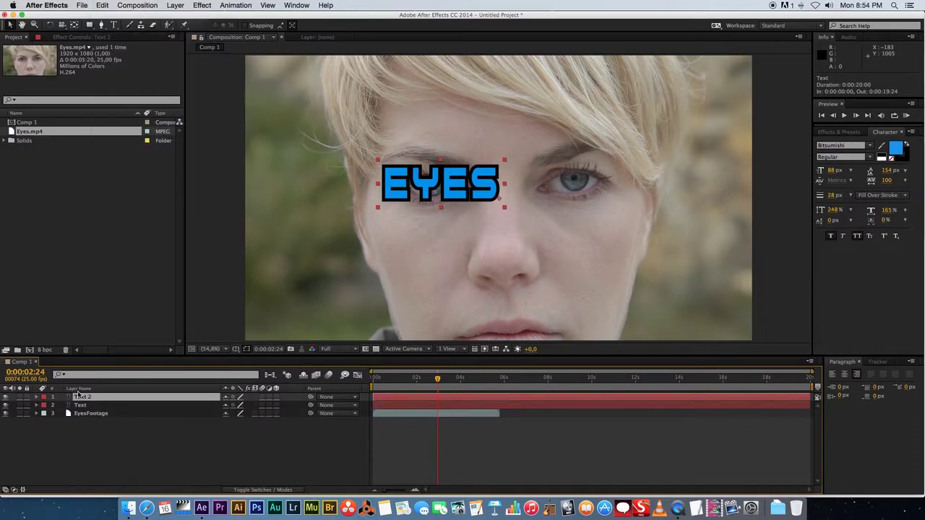
left_click(90, 397)
left_click(88, 406)
left_click(87, 397)
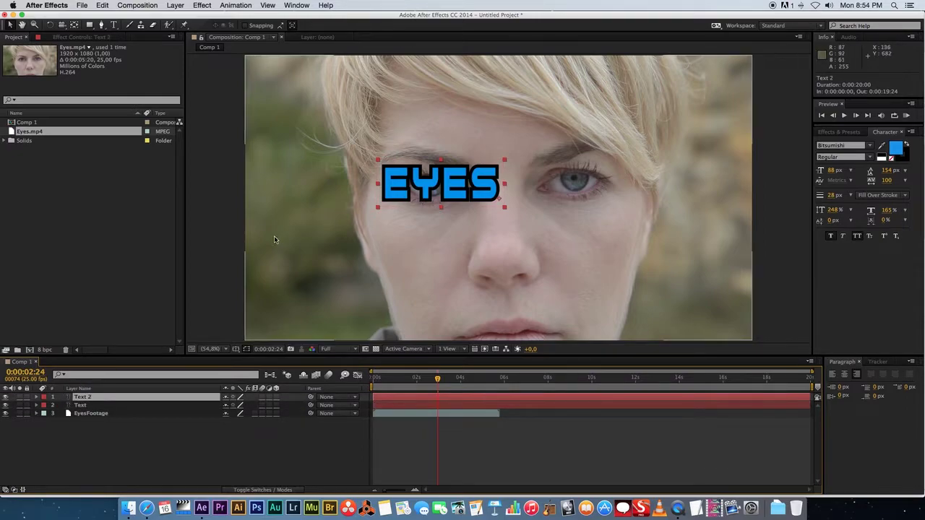
left_click_drag(400, 188, 392, 252)
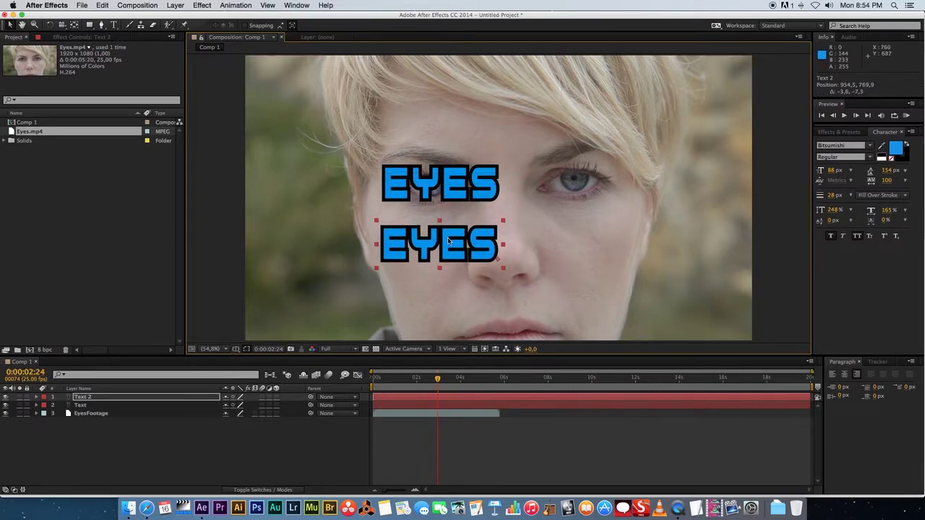
Duplicate the EyesFootage layer and move the copy up and right in the frame, to about 2016, 334
left_click(89, 404)
left_click(92, 397)
left_click(94, 413)
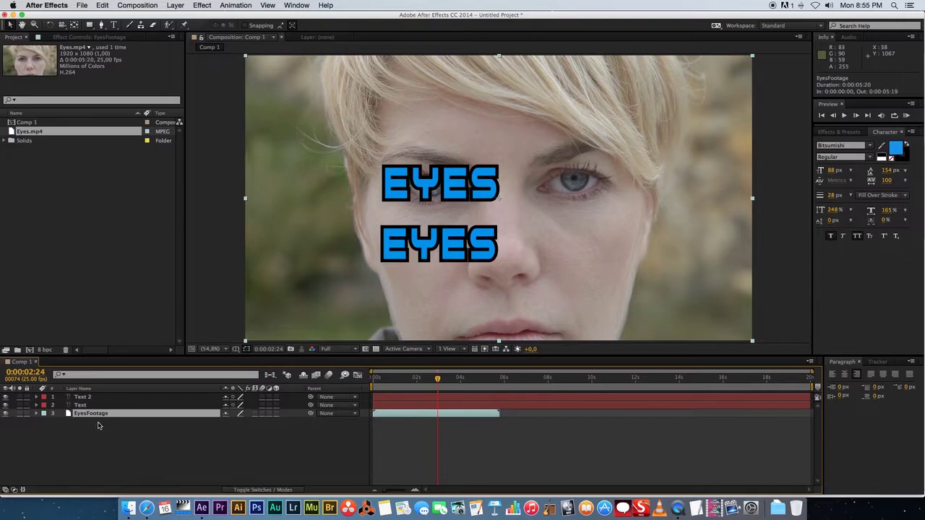
key("super+d")
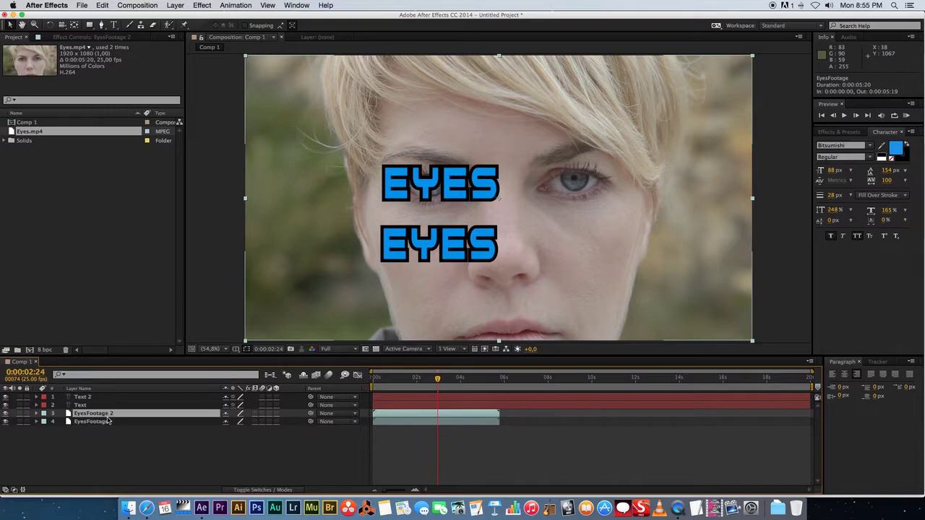
left_click(340, 281)
left_click_drag(329, 280, 606, 221)
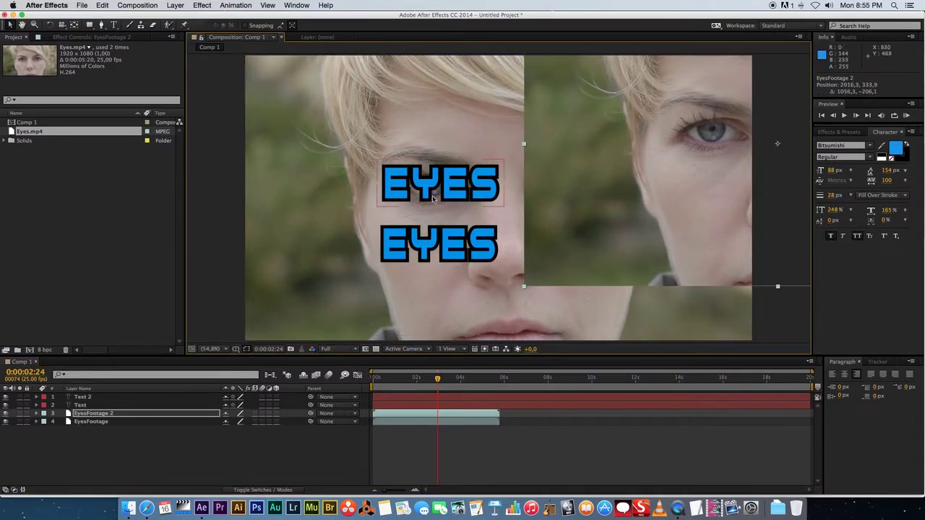
Delete the duplicate layers EyesFootage 2 and Text 2
left_click(122, 439)
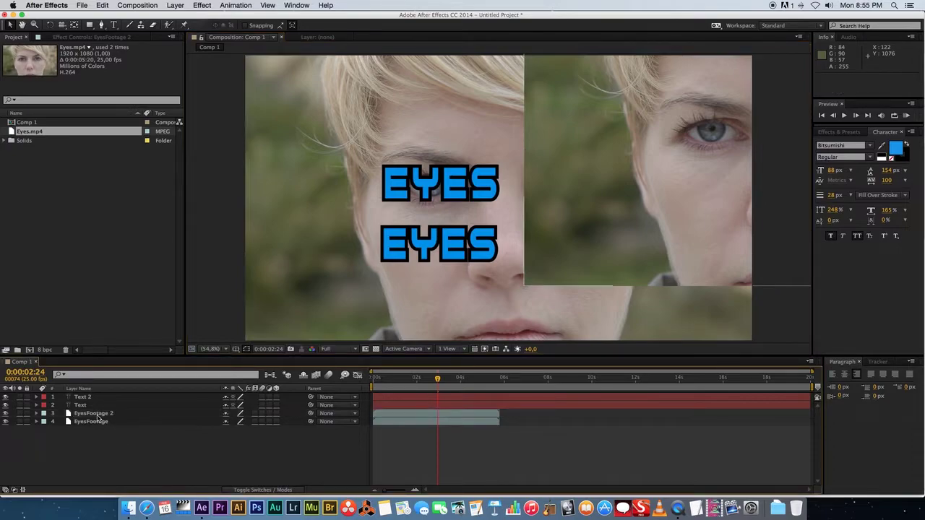
left_click(101, 417)
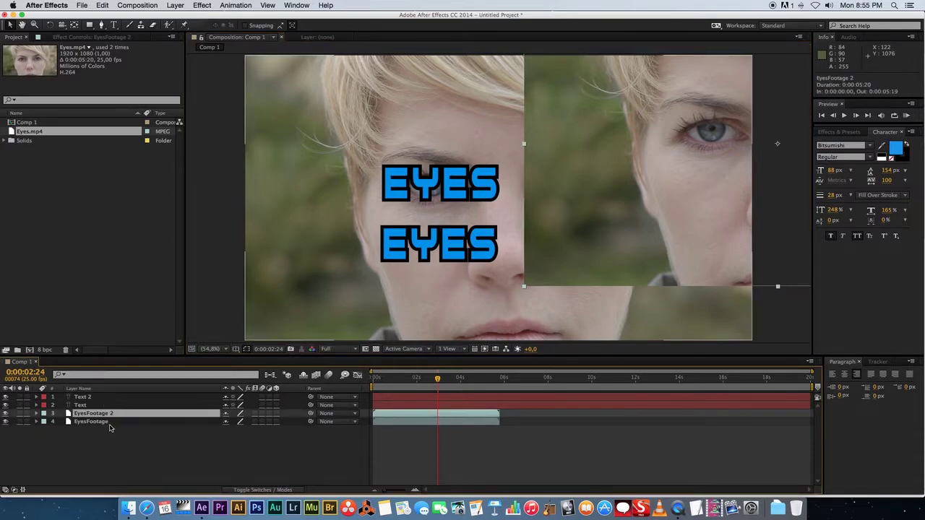
key("Delete")
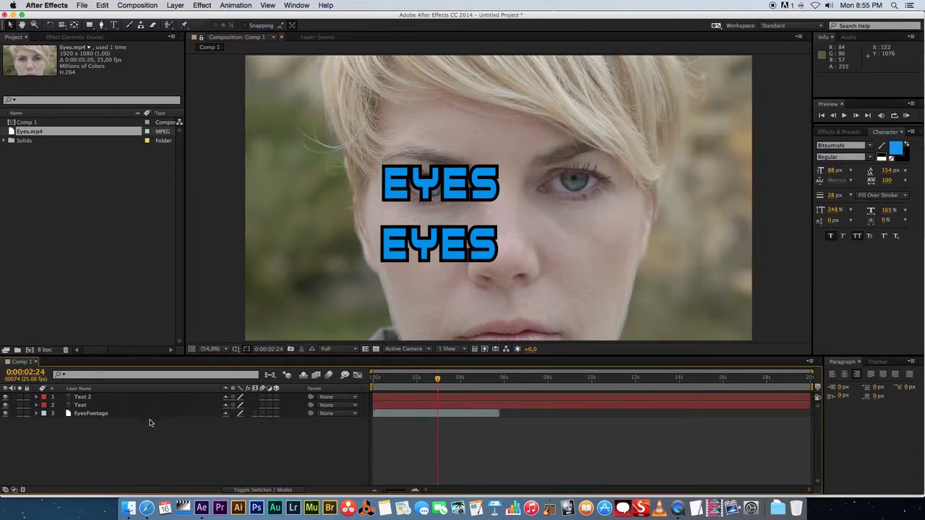
left_click(89, 398)
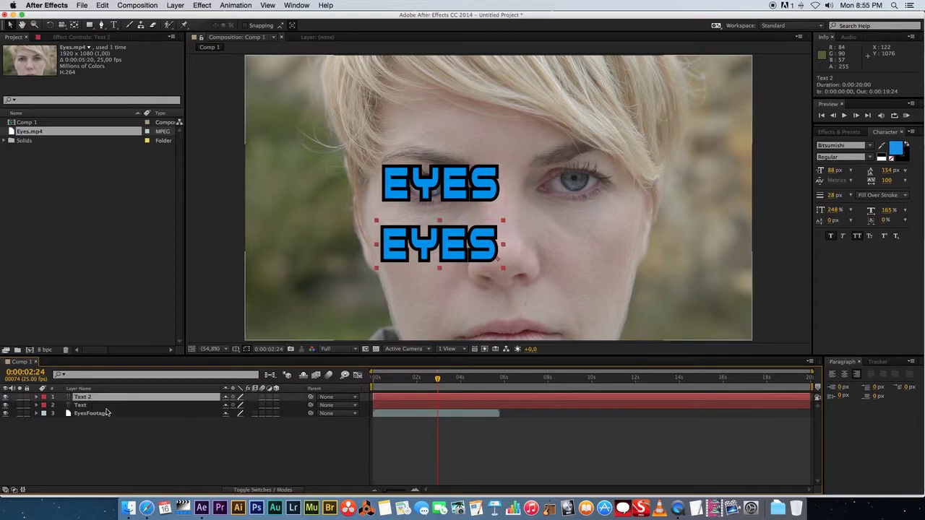
key("Delete")
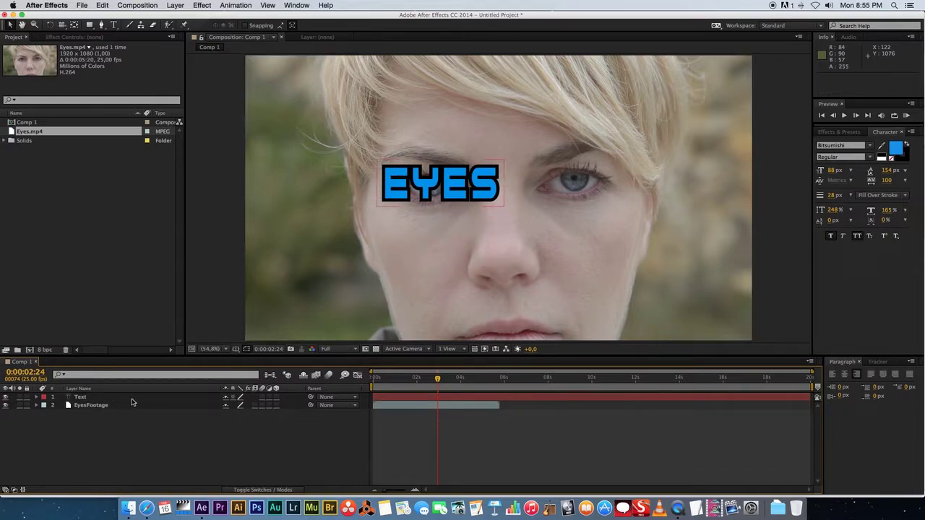
Move the EYES text right and slightly down so it sits between the woman's eyes, and keep the Text layer selected
left_click(394, 190)
left_click_drag(394, 190, 459, 213)
left_click(98, 427)
left_click(120, 397)
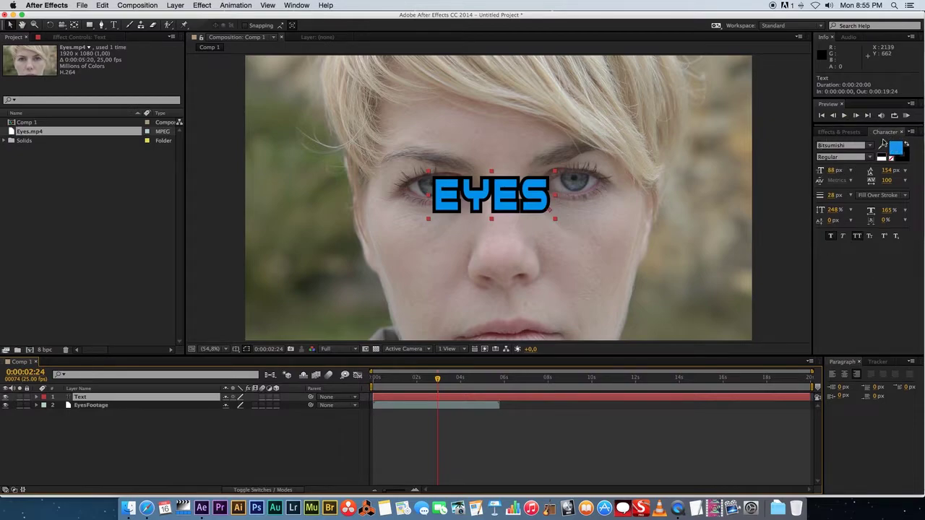
Set the EYES text's font size to 160 px and center the enlarged text over the woman's eyes
left_click(832, 171)
key("Up")
key("Up")
key("Up")
key("Up")
key("Up")
key("Up")
key("Up")
key("Up")
key("Up")
key("Up")
key("Up")
key("Up")
key("Up")
key("Up")
key("Up")
key("Up")
key("Up")
key("Up")
key("Up")
key("Up")
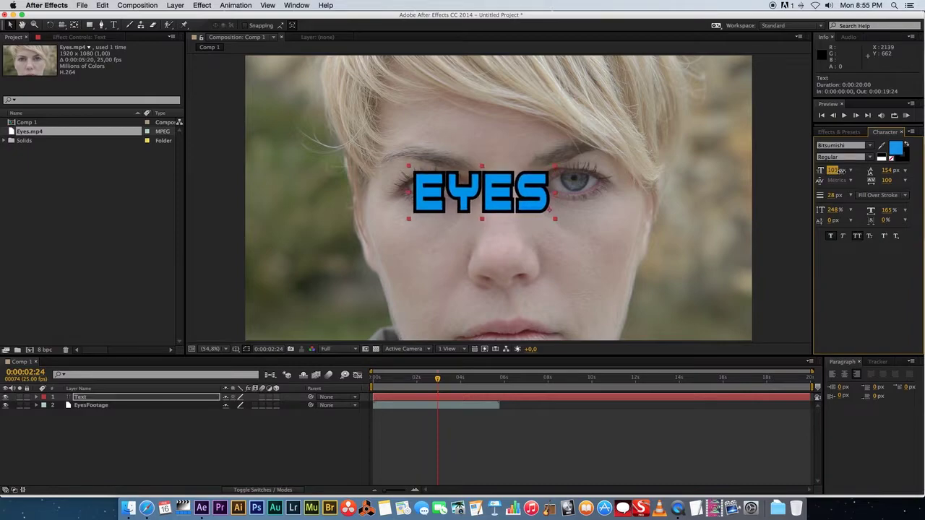
key("Up")
key("Up")
key("Up")
key("Up")
key("Up")
key("Up")
key("Up")
key("Up")
key("Up")
key("Up")
key("Up")
key("Up")
key("Up")
key("Up")
key("Up")
key("Up")
key("Up")
key("Up")
key("Up")
key("Up")
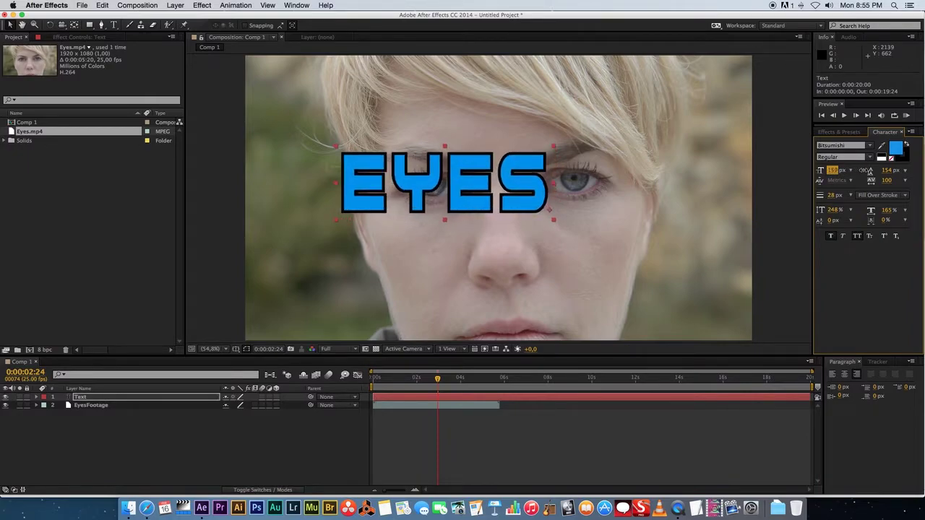
key("shift+Up")
left_click_drag(424, 185, 476, 196)
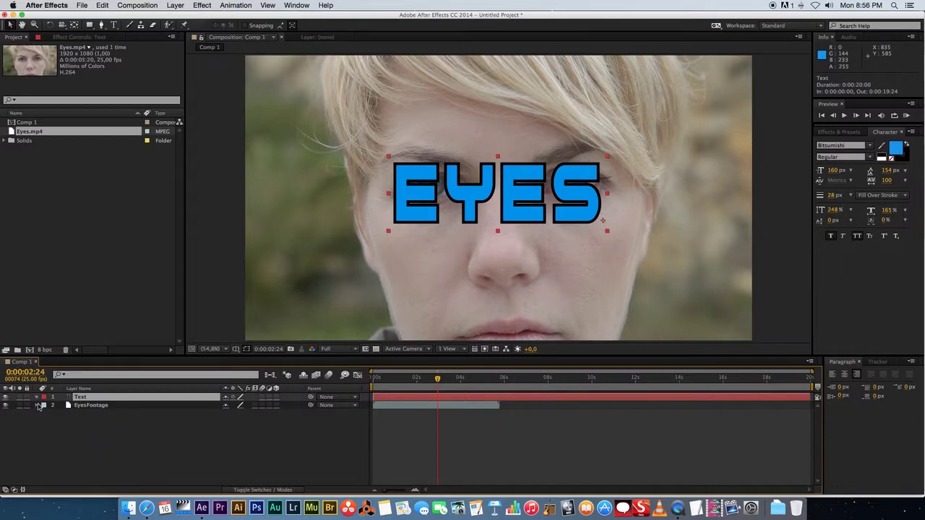
Expand the Text layer's Transform properties and shift the EYES text's position slightly up and left, to about 1350, 618
left_click(36, 397)
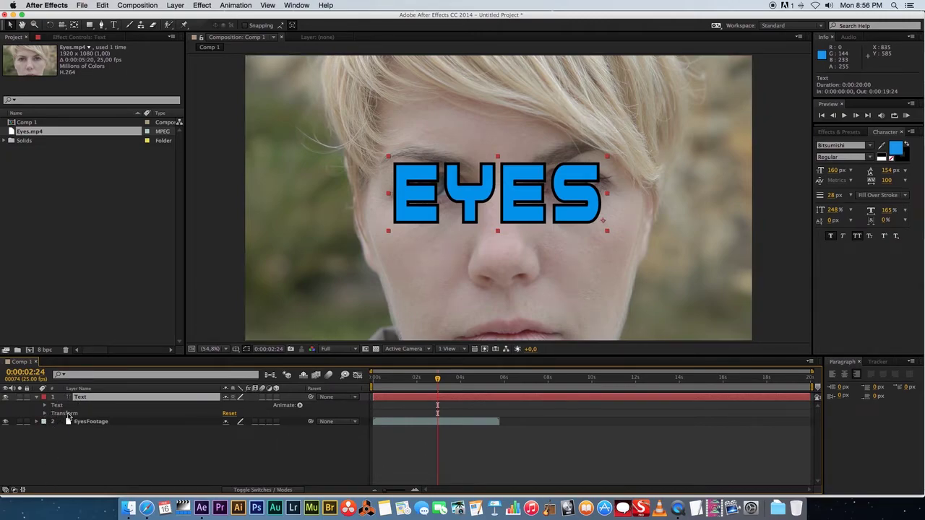
left_click(45, 413)
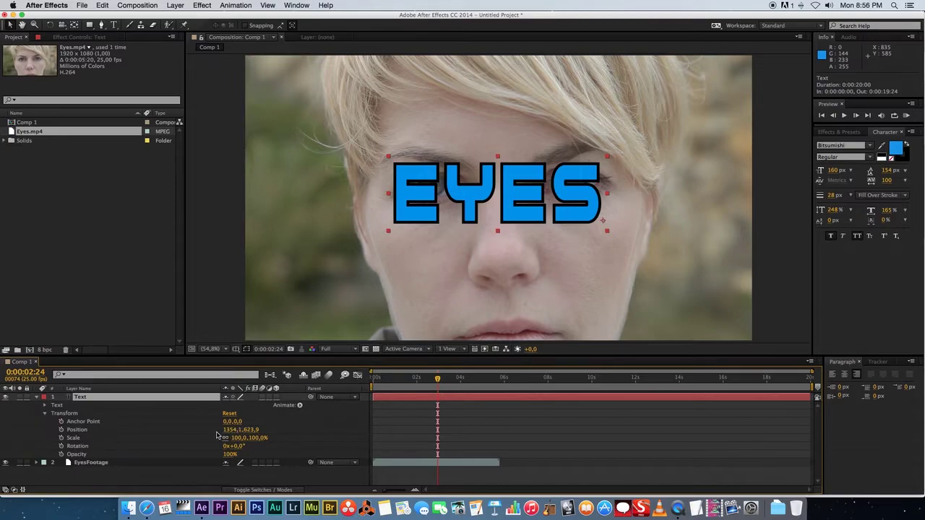
mouse_move(241, 429)
left_mouse_down()
mouse_move(217, 429)
mouse_move(277, 430)
mouse_move(214, 450)
mouse_move(236, 438)
left_mouse_up()
Try scaling the EYES text to 128% and then rotating it, undoing each change
left_click(73, 438)
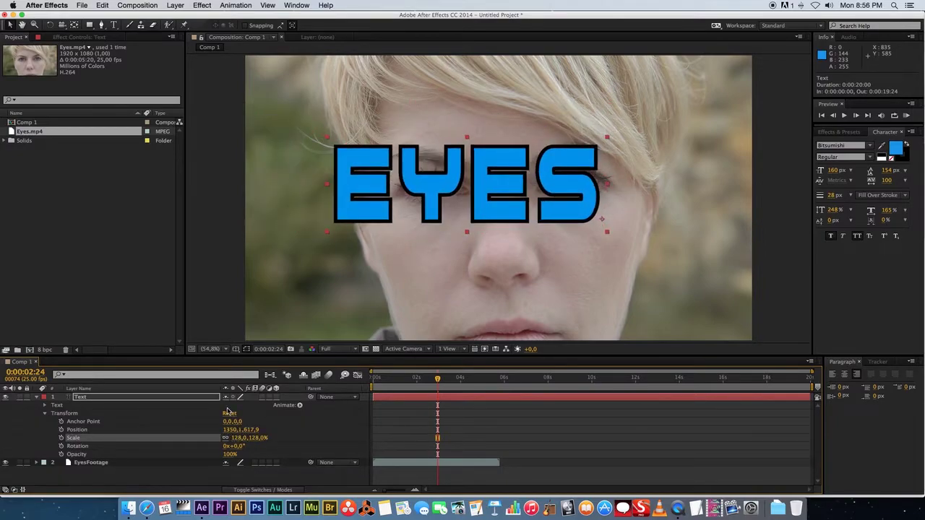
key("super+z")
left_click_drag(234, 446, 212, 447)
key("super+z")
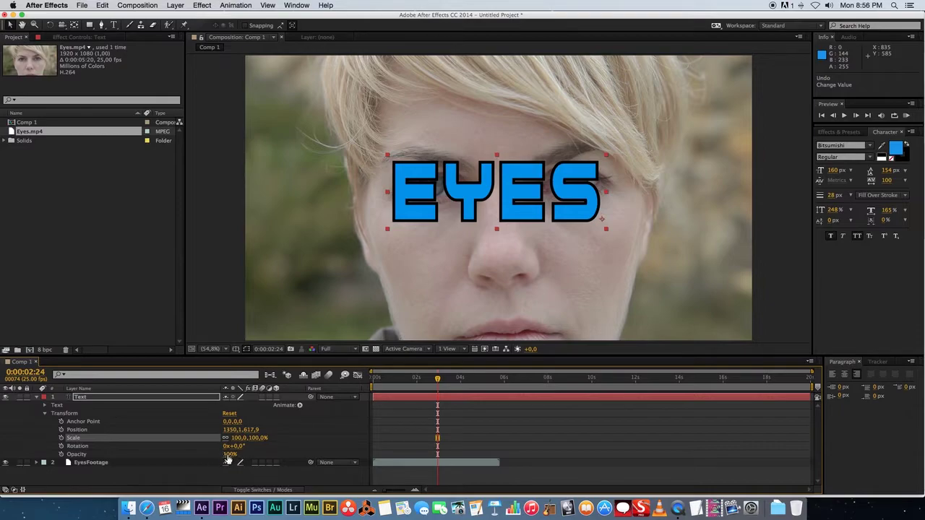
Set the Text layer's opacity to 50%, then collapse its properties and deselect it
left_click_drag(230, 454, 179, 446)
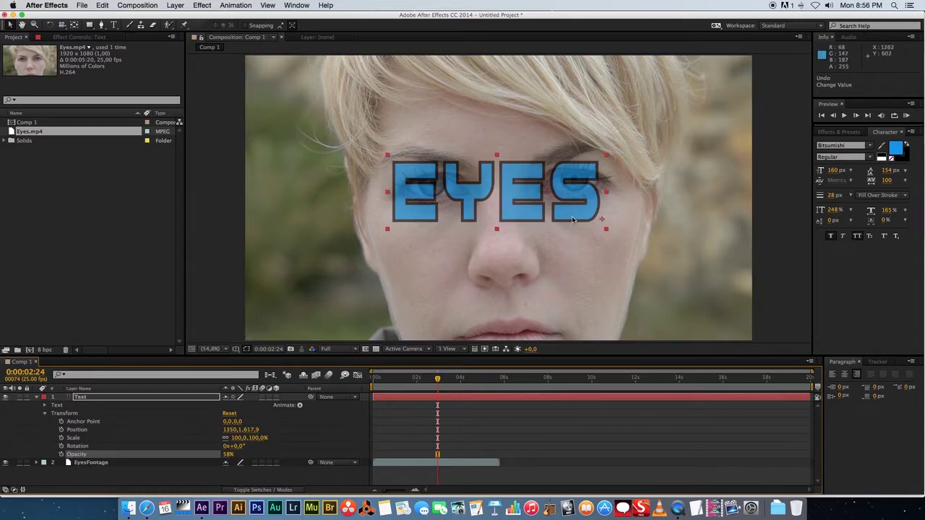
left_click(228, 454)
key("Return")
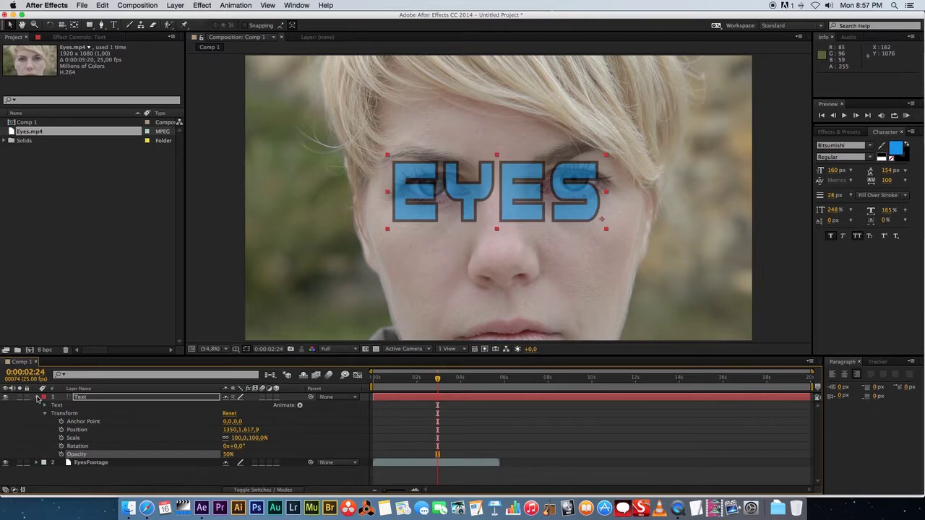
left_click(36, 398)
left_click(96, 434)
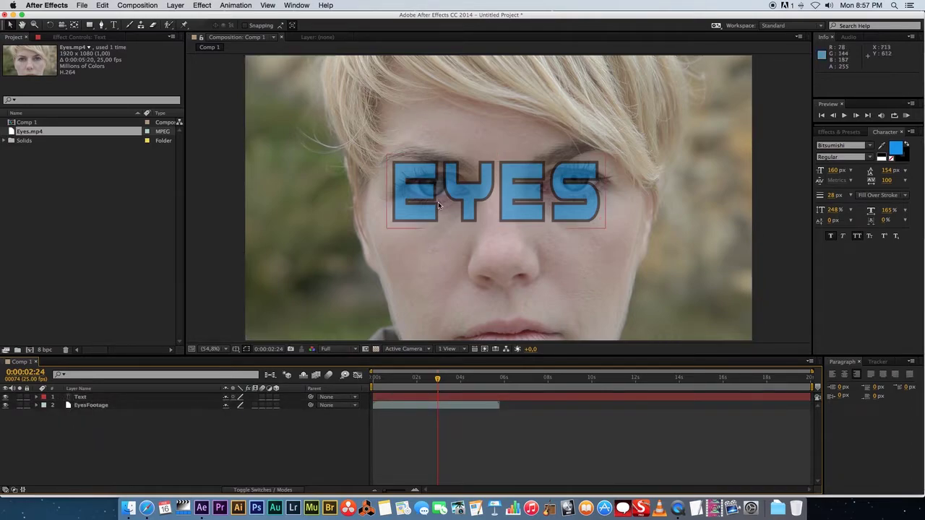
Duplicate the EyesFootage layer, move the copy up and right to about 1327, 328, and keep it selected
left_click(90, 406)
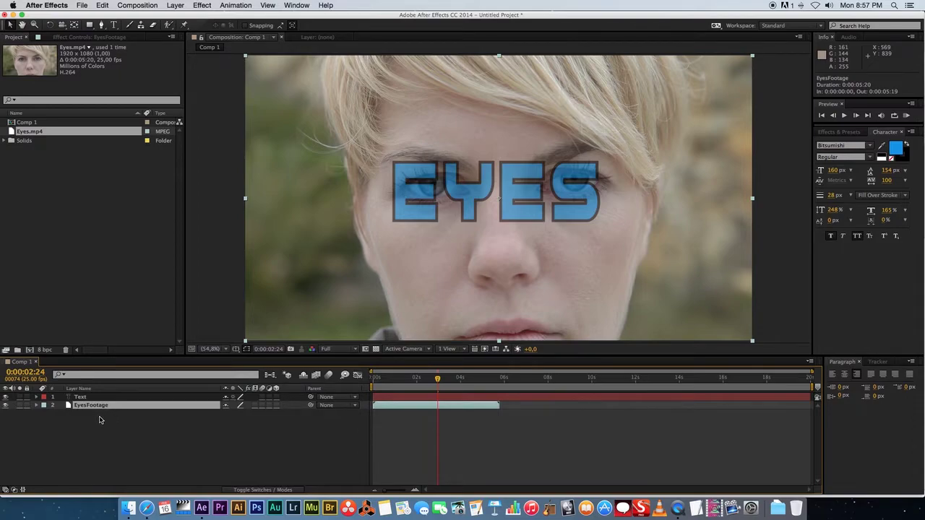
key("super+d")
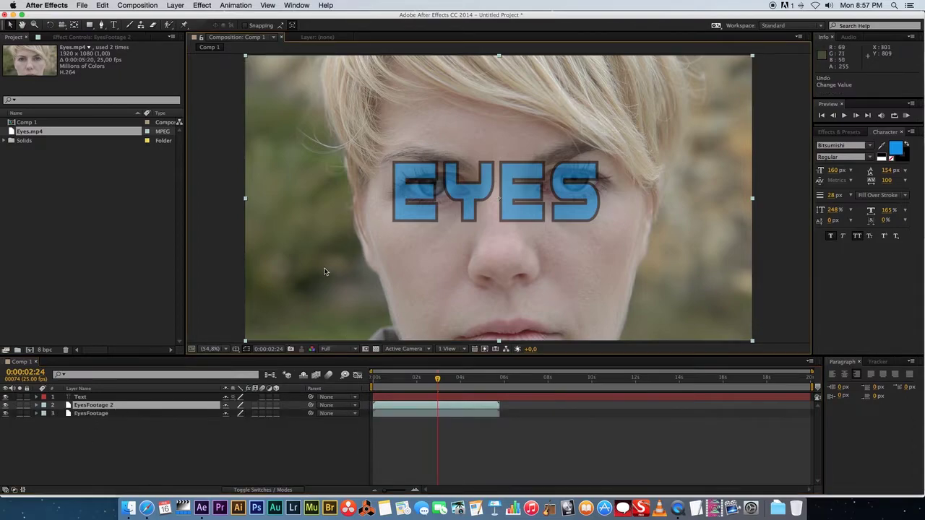
left_click_drag(322, 272, 419, 215)
key("Return")
left_click(99, 431)
left_click(94, 405)
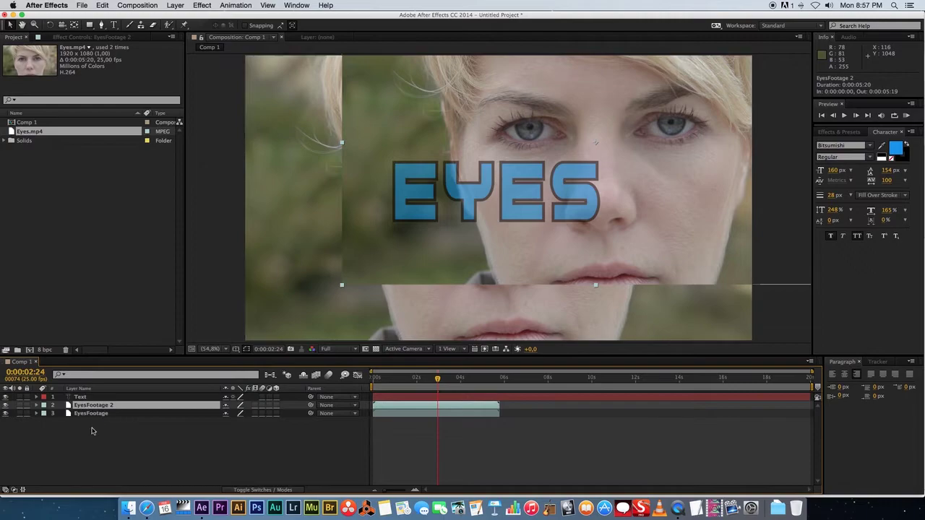
Set the opacity of the EyesFootage 2 layer to 40% and collapse its properties, keeping the layer selected
left_click(36, 405)
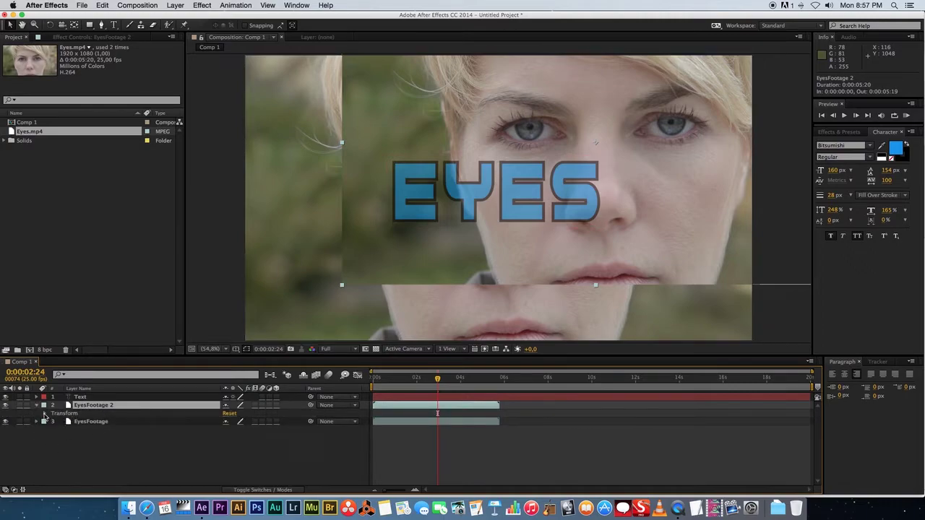
left_click(45, 414)
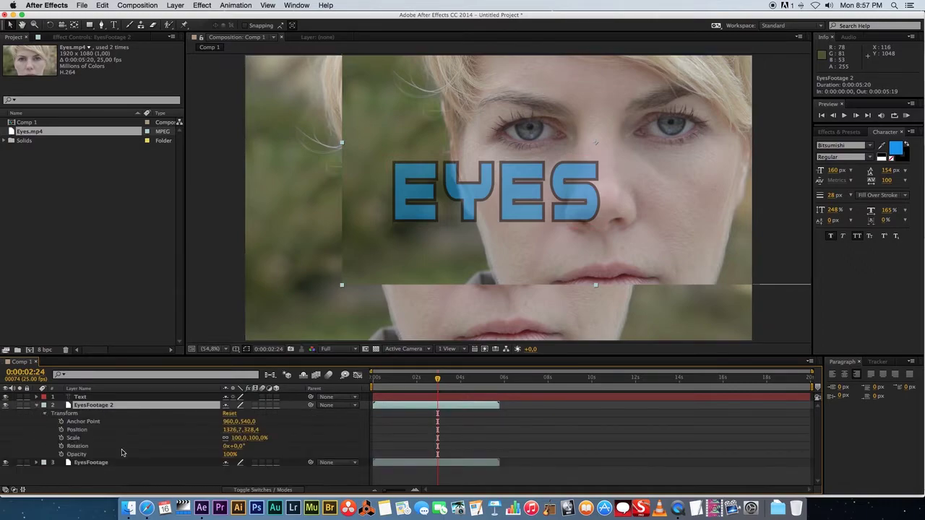
left_click(229, 454)
type("0")
key("Return")
left_click(181, 475)
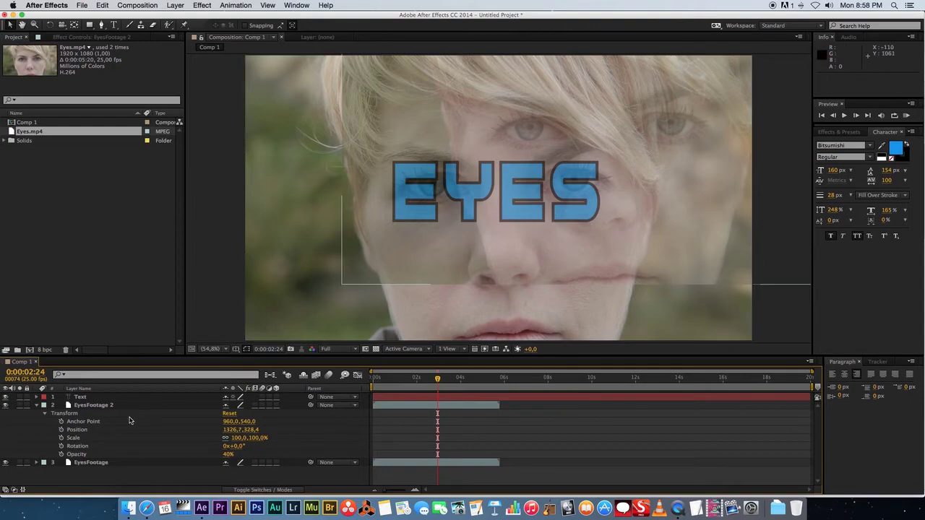
left_click(90, 407)
left_click(37, 405)
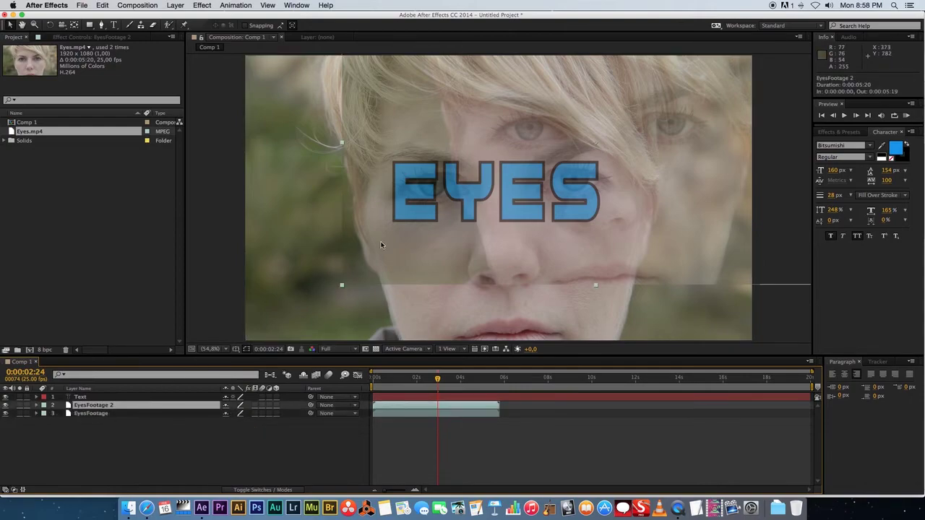
Move the semi-transparent EyesFootage 2 layer down and left to about 1108, 518, overlapping the original face
key("shift+Left")
key("shift+Down")
left_click_drag(565, 216, 367, 272)
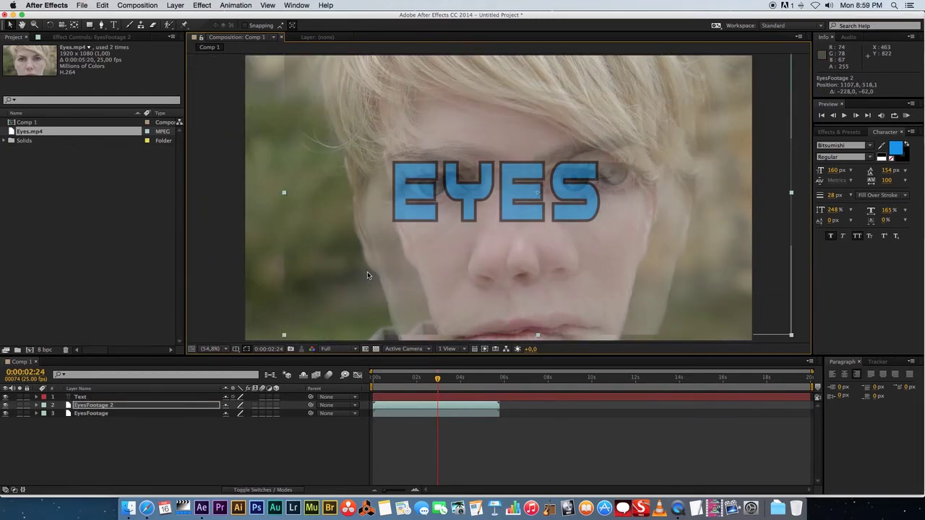